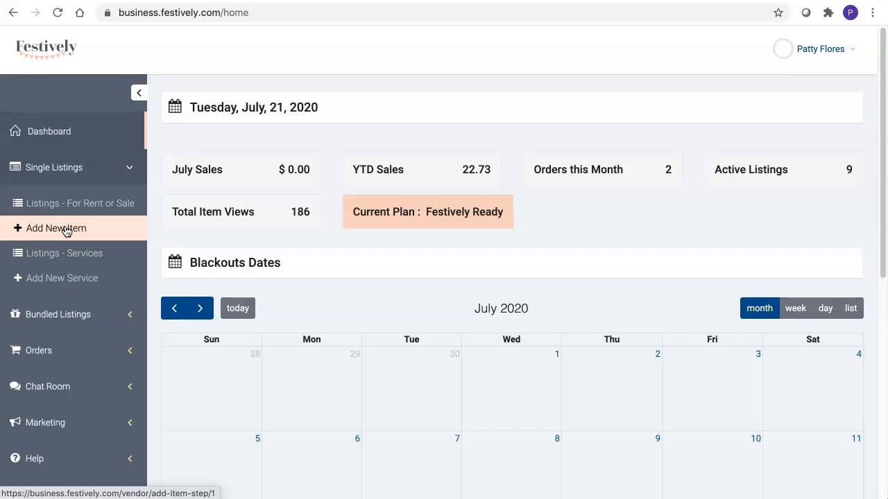
Start a new item listing for rent and title it "Baby shower table".
{"action": "left_click", "coordinate": [67, 229]}
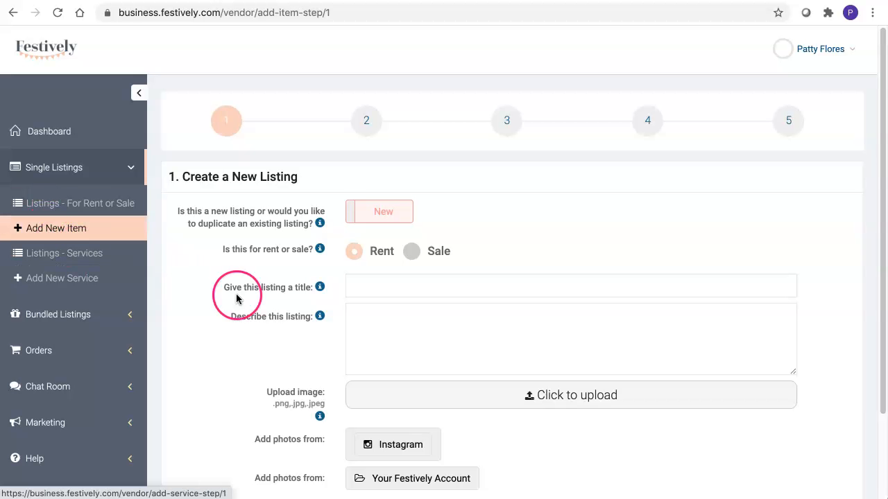
{"action": "scroll", "coordinate": [208, 329], "scroll_direction": "down", "scroll_amount": 1}
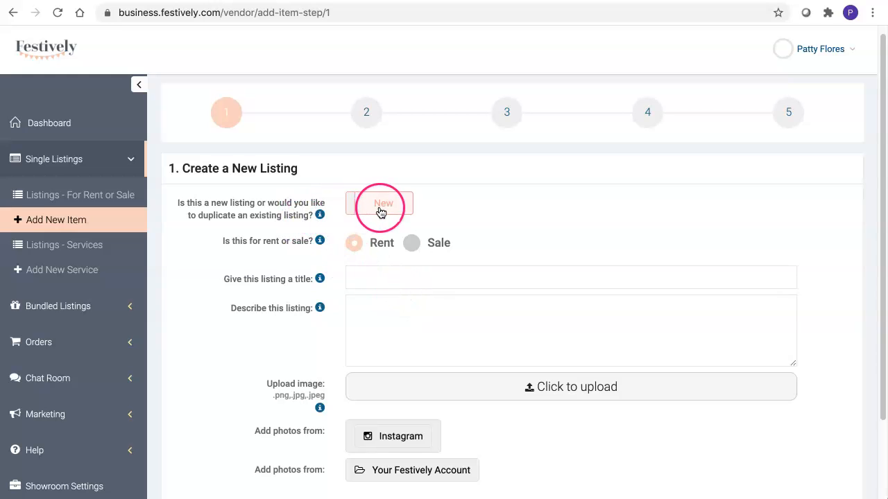
{"action": "left_click", "coordinate": [367, 278]}
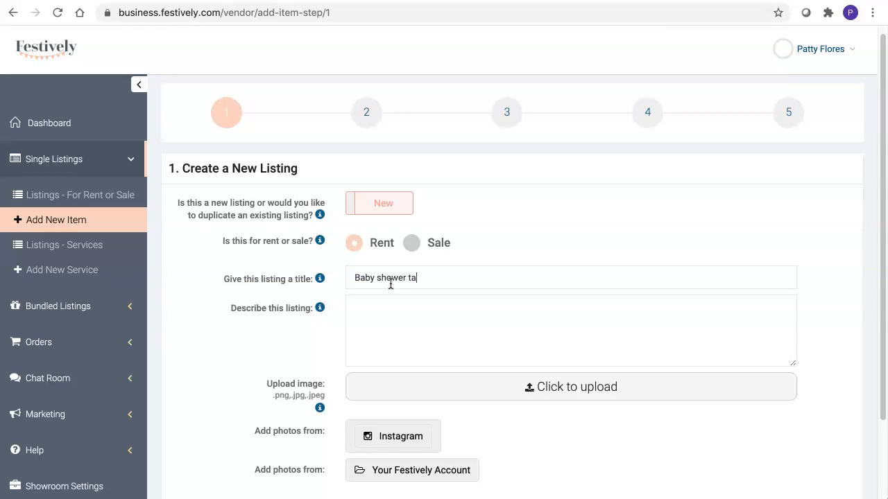
Describe the listing as "Beautiful table for treats or gifts for a baby shower. Boy or Girl, gender reveal, baby welcoming party.".
{"action": "left_click", "coordinate": [381, 313]}
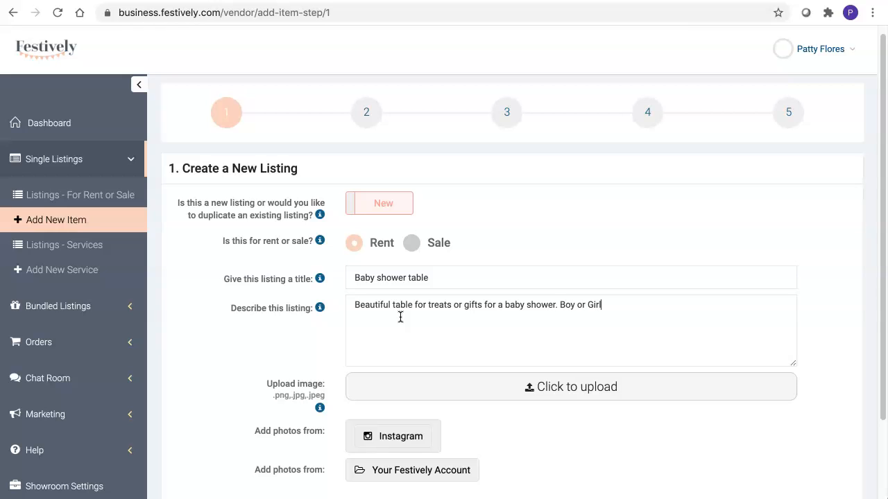
{"action": "type", "text": "gender reveal, baby welcoming party."}
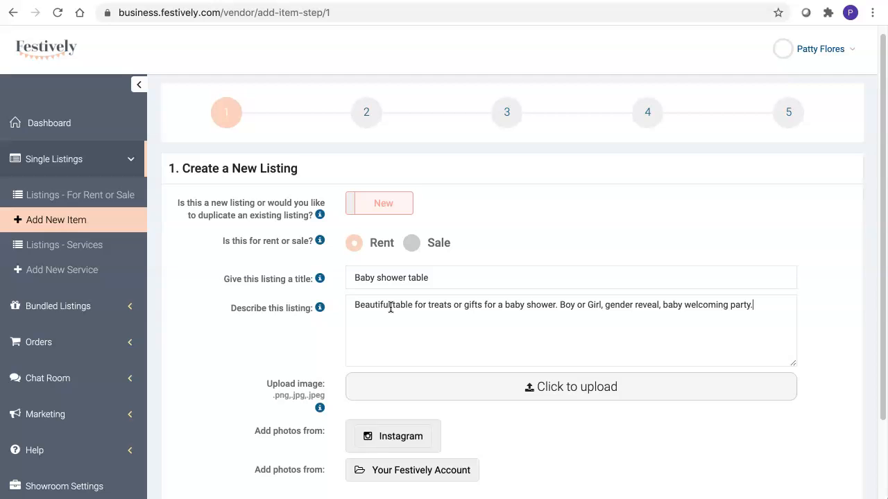
Upload the Desktop image "Screen Shot 2020-07-21 at 2.49.25 AM" as a photo of the listing.
{"action": "scroll", "coordinate": [267, 316], "scroll_direction": "down", "scroll_amount": 1}
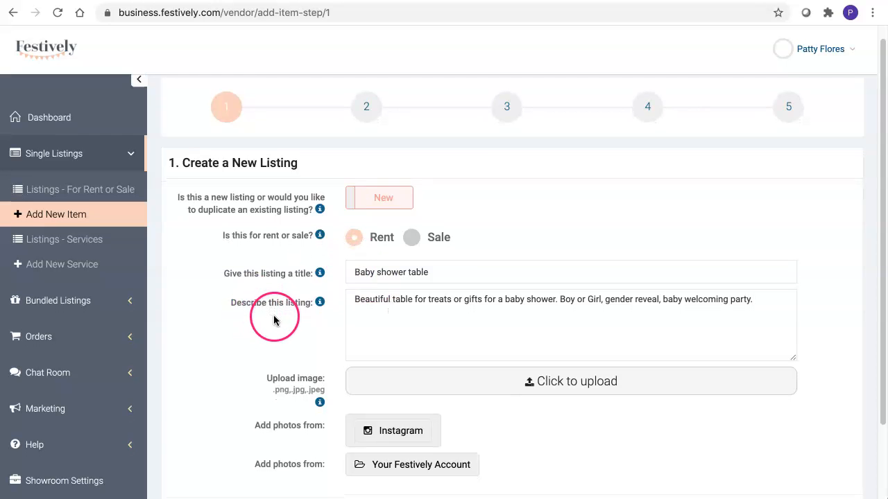
{"action": "scroll", "coordinate": [288, 329], "scroll_direction": "down", "scroll_amount": 2}
{"action": "left_click", "coordinate": [430, 296]}
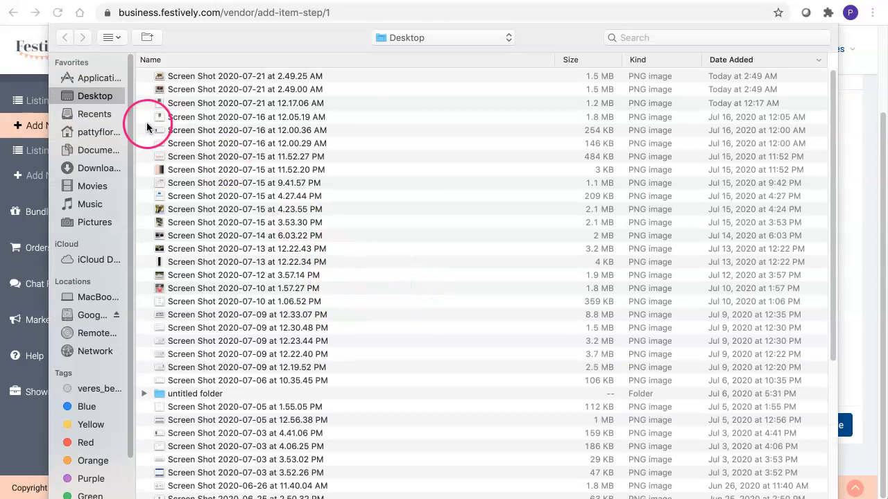
{"action": "left_click", "coordinate": [211, 77]}
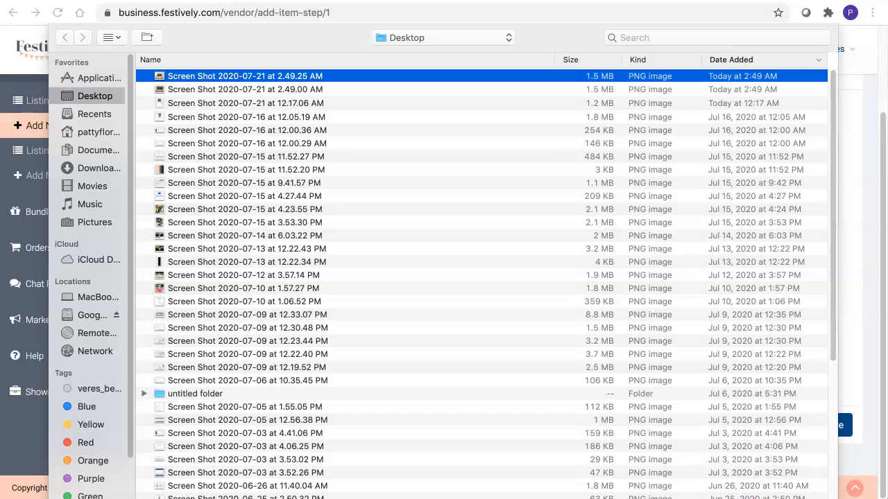
{"action": "left_click", "coordinate": [790, 498]}
{"action": "scroll", "coordinate": [681, 425], "scroll_direction": "down", "scroll_amount": 1}
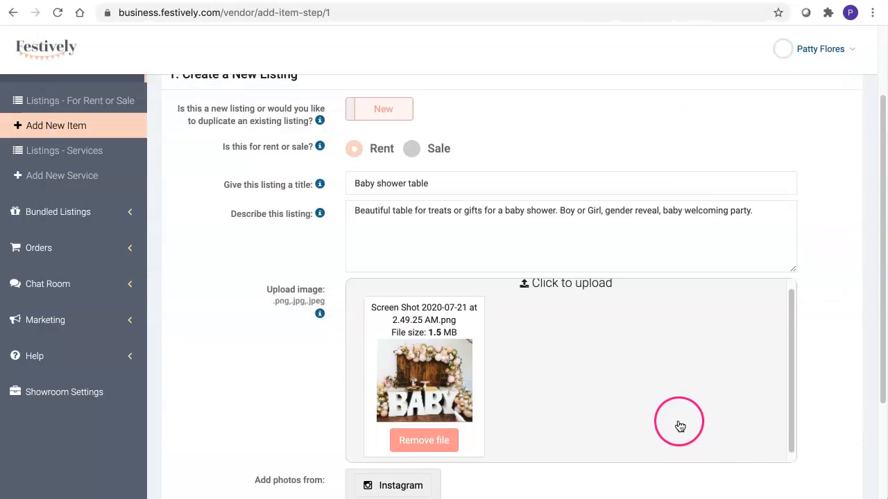
{"action": "scroll", "coordinate": [432, 396], "scroll_direction": "down", "scroll_amount": 1}
{"action": "scroll", "coordinate": [549, 426], "scroll_direction": "down", "scroll_amount": 3}
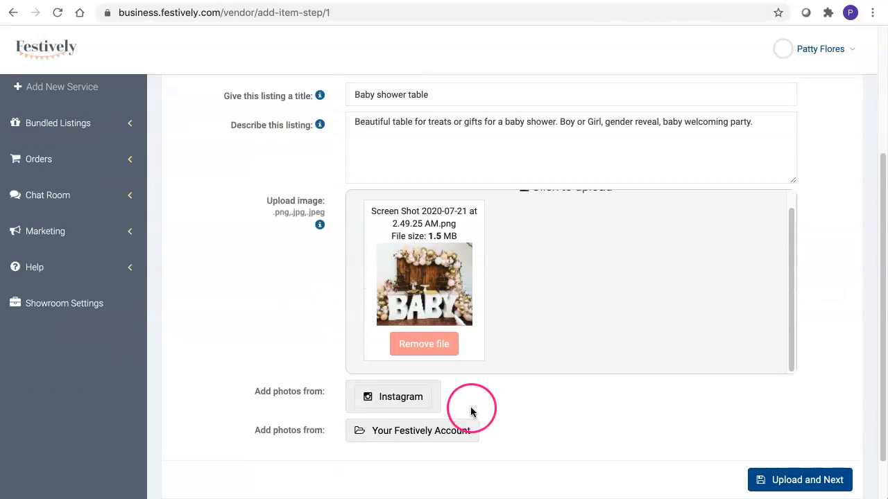
{"action": "left_click", "coordinate": [793, 482]}
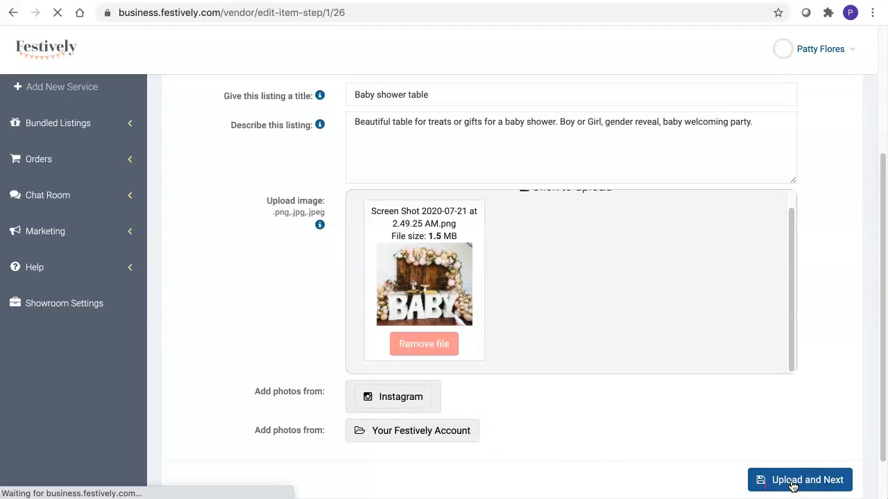
{"action": "left_click", "coordinate": [727, 412]}
Attach "Screen Shot 2020-07-21 at 2.49.00 AM" from the Desktop as a second listing photo.
{"action": "scroll", "coordinate": [728, 412], "scroll_direction": "down", "scroll_amount": 5}
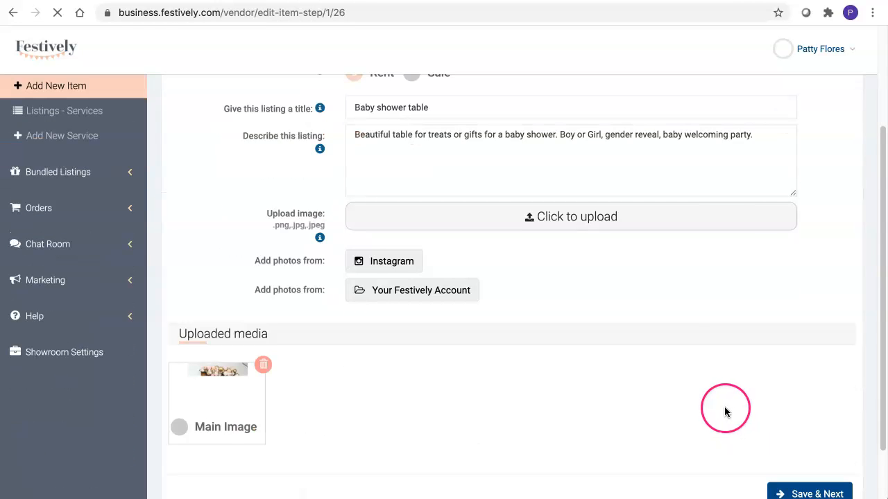
{"action": "left_click", "coordinate": [562, 149]}
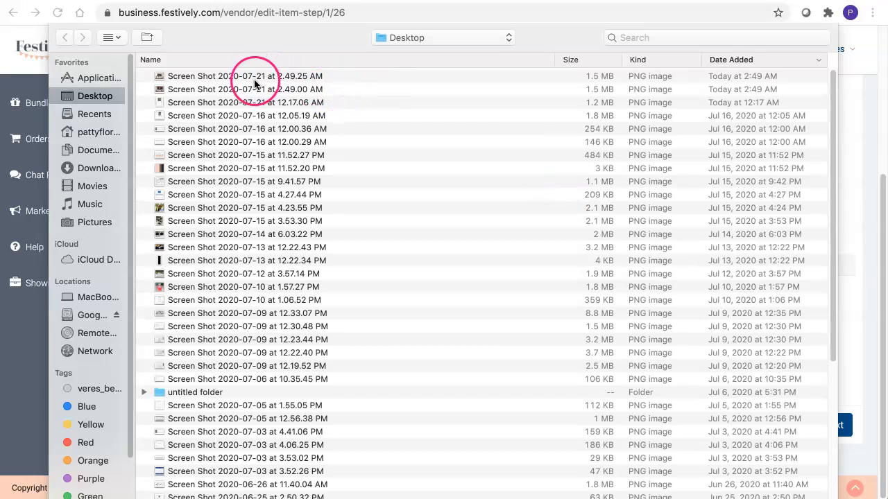
{"action": "left_click", "coordinate": [251, 89]}
{"action": "left_click", "coordinate": [801, 498]}
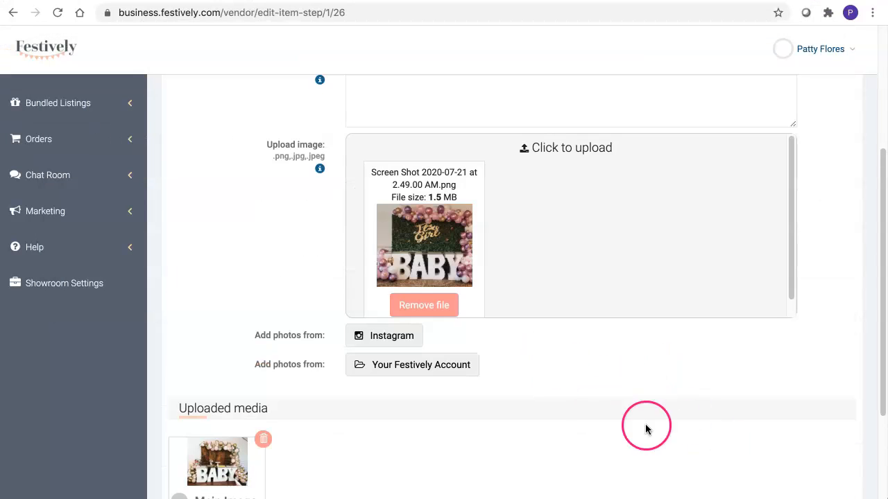
Mark the already uploaded photo with the wooden backdrop as the main image and upload the second photo.
{"action": "scroll", "coordinate": [659, 416], "scroll_direction": "down", "scroll_amount": 5}
{"action": "left_click", "coordinate": [782, 444]}
{"action": "left_click", "coordinate": [582, 331]}
{"action": "left_click", "coordinate": [275, 313]}
{"action": "left_click", "coordinate": [181, 376]}
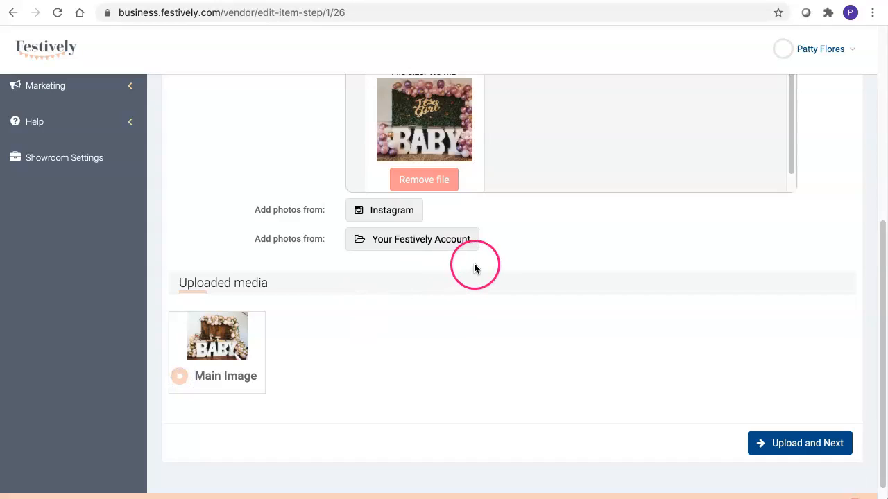
{"action": "left_click", "coordinate": [788, 447]}
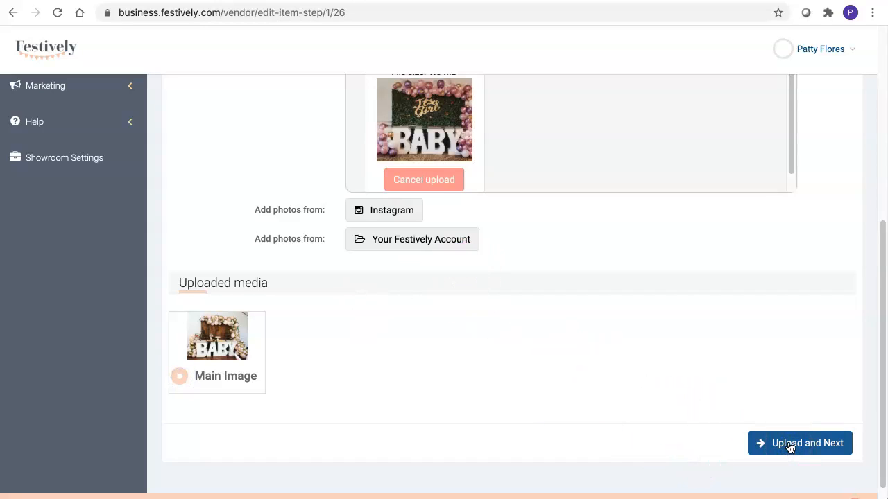
{"action": "left_click", "coordinate": [788, 447]}
Look through the photos stored in Your Festively Account and close the picker without adding any.
{"action": "scroll", "coordinate": [605, 414], "scroll_direction": "down", "scroll_amount": 3}
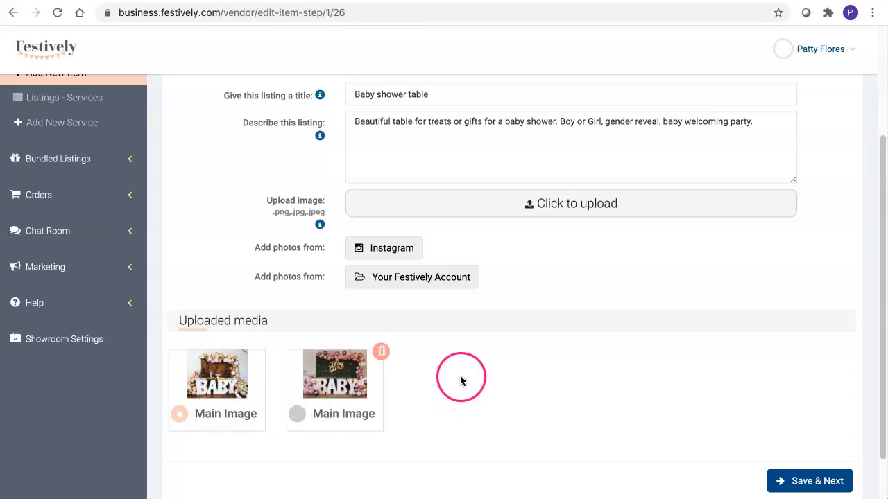
{"action": "left_click", "coordinate": [406, 281]}
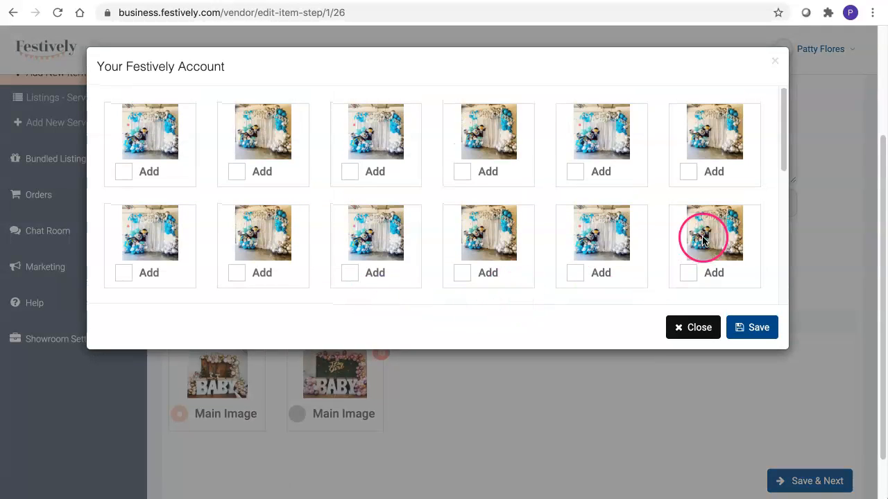
{"action": "scroll", "coordinate": [596, 233], "scroll_direction": "down", "scroll_amount": 3}
{"action": "scroll", "coordinate": [601, 237], "scroll_direction": "down", "scroll_amount": 2}
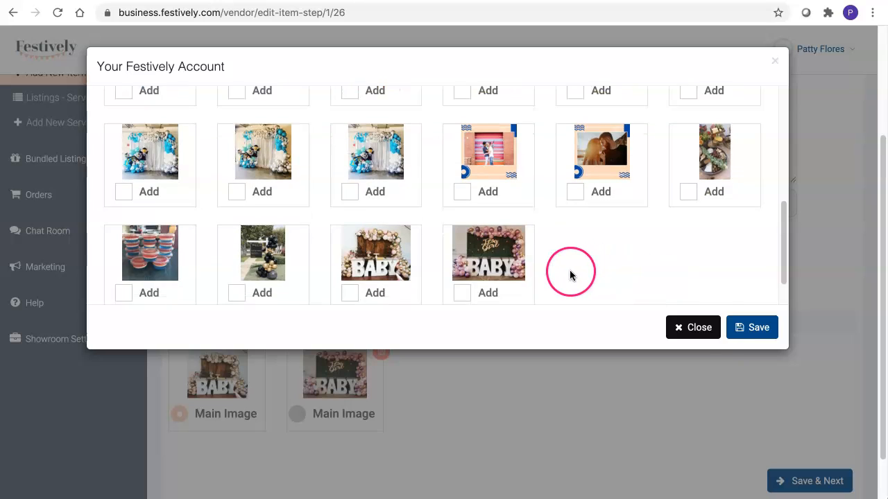
{"action": "left_click", "coordinate": [708, 330]}
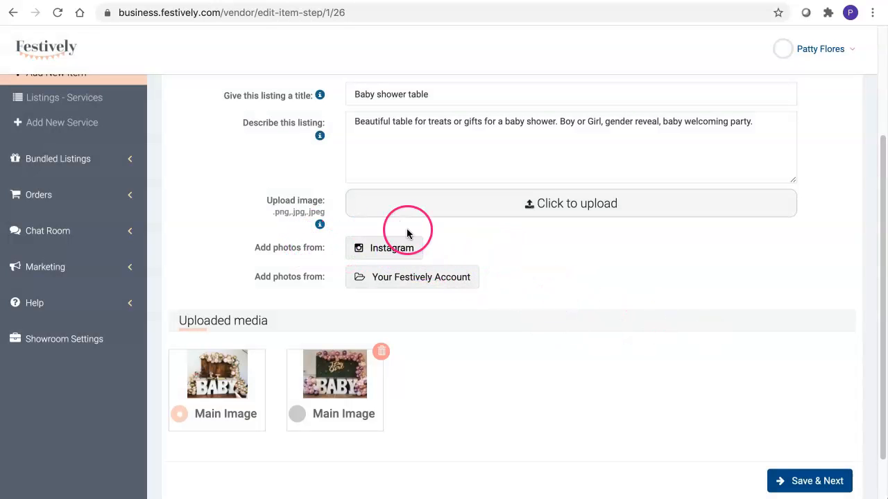
Save the listing's photos and continue past the optional image tagging to the listing details without adding tags.
{"action": "left_click", "coordinate": [812, 473]}
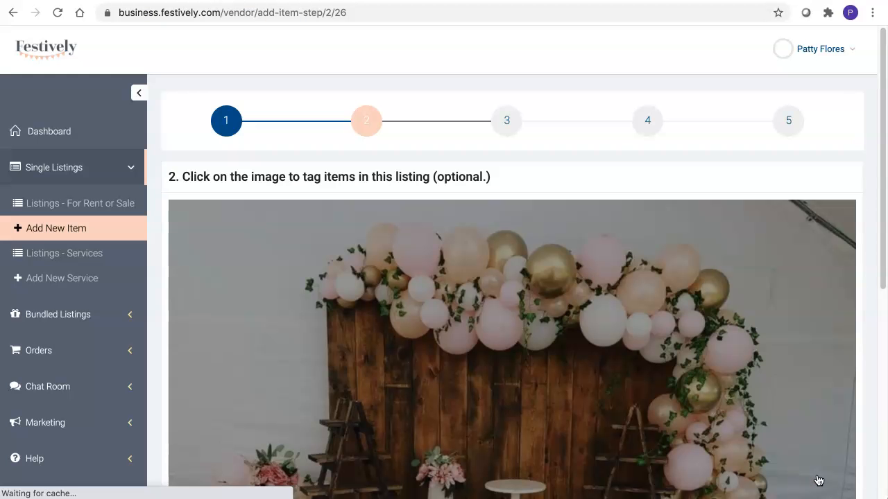
{"action": "scroll", "coordinate": [652, 156], "scroll_direction": "down", "scroll_amount": 3}
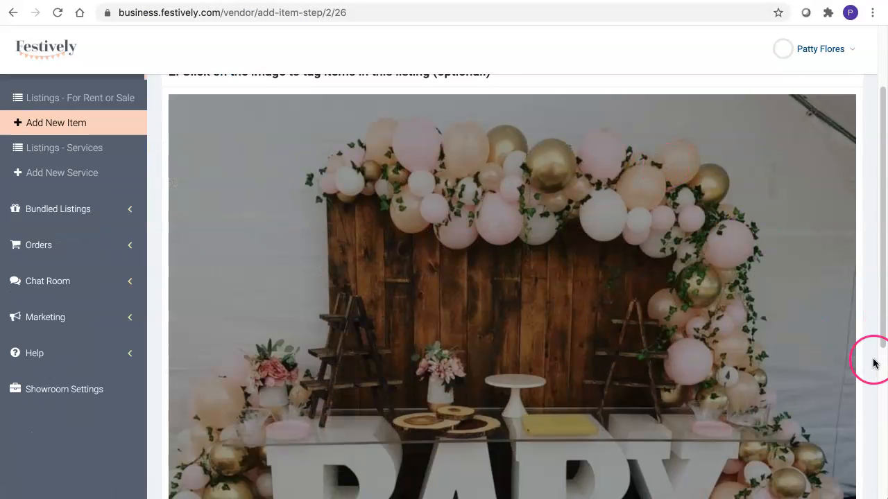
{"action": "scroll", "coordinate": [874, 363], "scroll_direction": "down", "scroll_amount": 3}
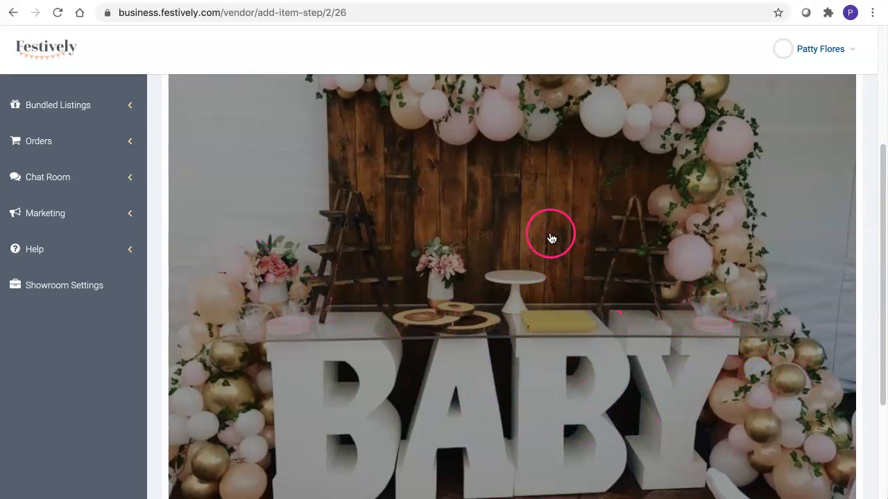
{"action": "scroll", "coordinate": [548, 239], "scroll_direction": "up", "scroll_amount": 3}
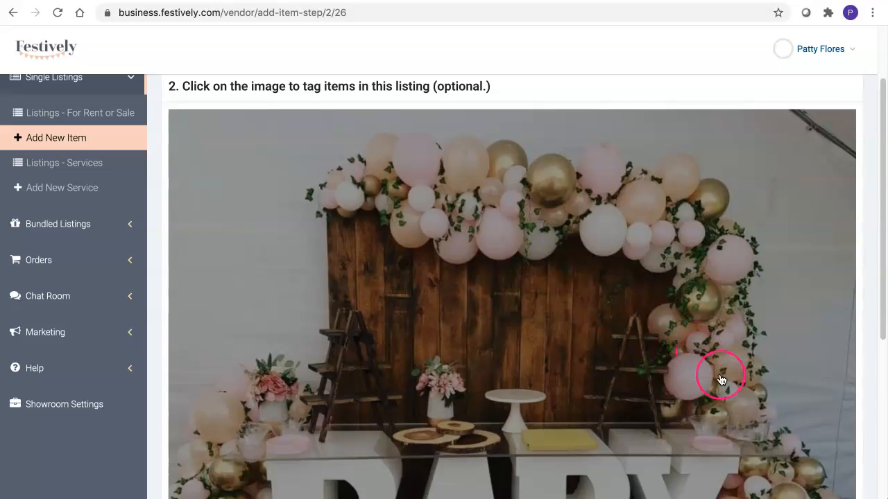
{"action": "scroll", "coordinate": [721, 382], "scroll_direction": "down", "scroll_amount": 5}
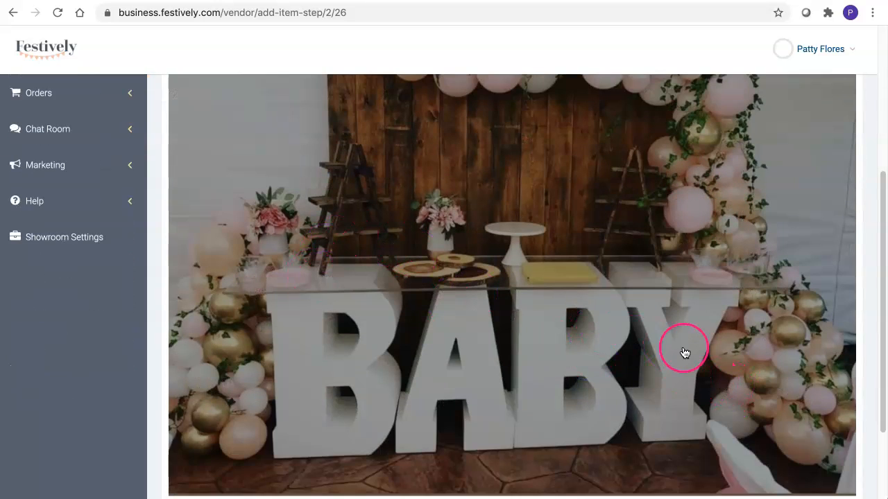
{"action": "scroll", "coordinate": [696, 355], "scroll_direction": "down", "scroll_amount": 3}
{"action": "scroll", "coordinate": [611, 355], "scroll_direction": "up", "scroll_amount": 1}
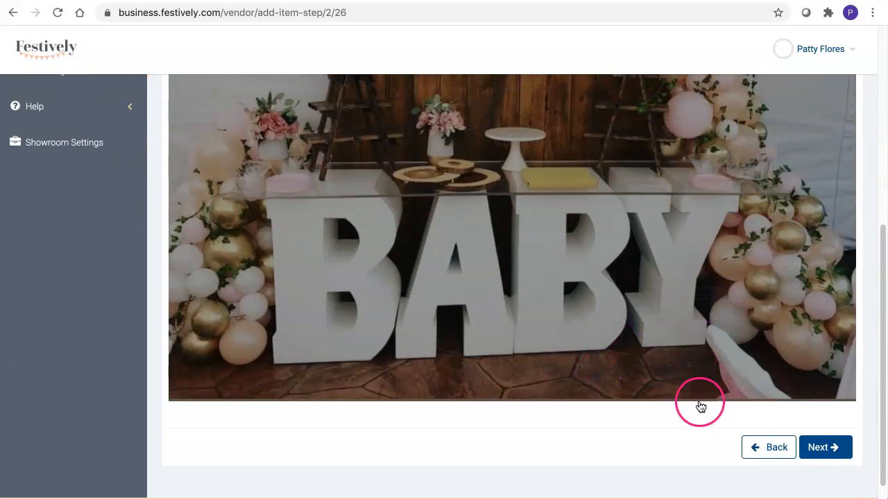
{"action": "scroll", "coordinate": [699, 406], "scroll_direction": "down", "scroll_amount": 1}
{"action": "scroll", "coordinate": [700, 406], "scroll_direction": "up", "scroll_amount": 1}
{"action": "scroll", "coordinate": [699, 406], "scroll_direction": "down", "scroll_amount": 1}
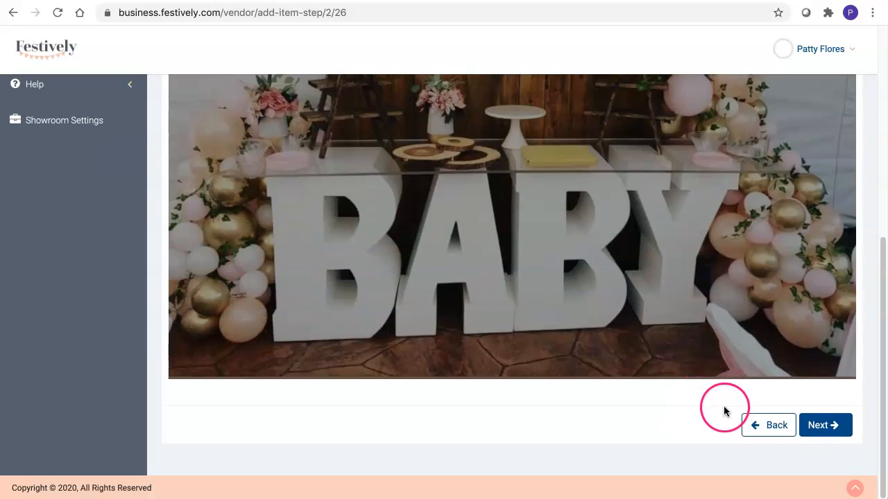
{"action": "left_click", "coordinate": [827, 426]}
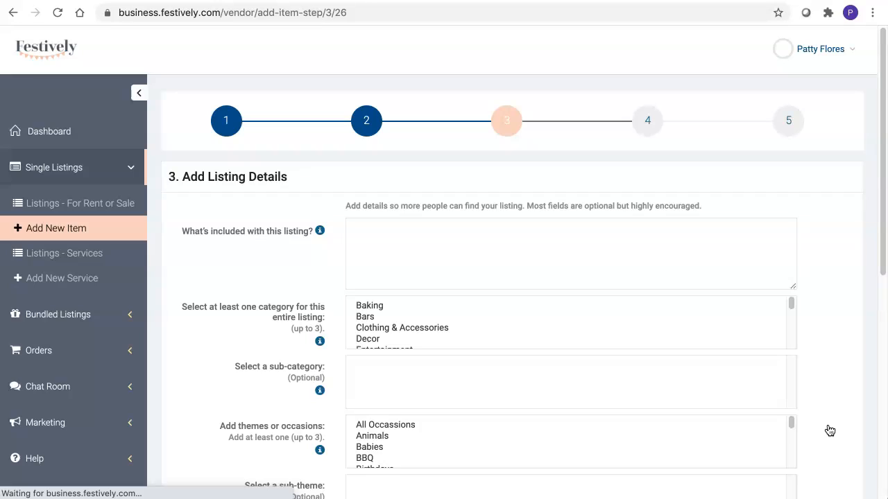
Enter the included items: "This listing is for the table only. It is a 6' table with the words "Baby" as the base and a glass top.".
{"action": "left_click", "coordinate": [500, 247]}
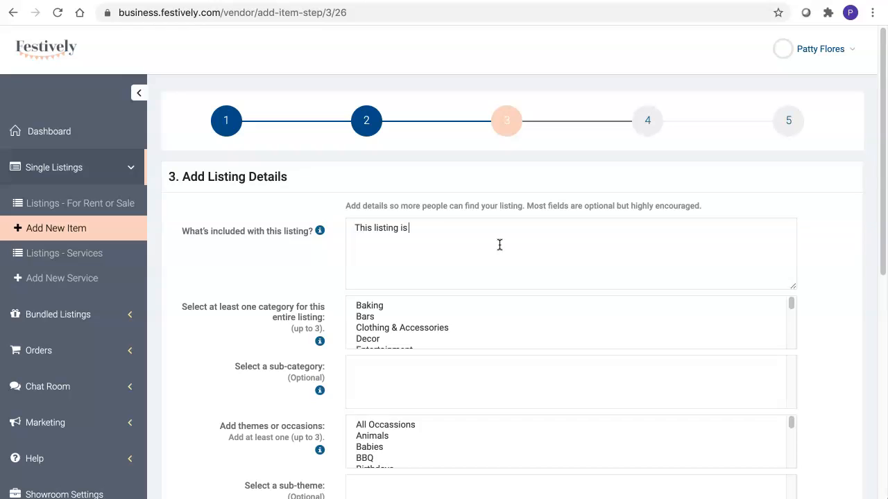
{"action": "type", "text": "able only. It is a 6' table with the"}
{"action": "type", "text": "words \"Baby\" as the base and a glass top."}
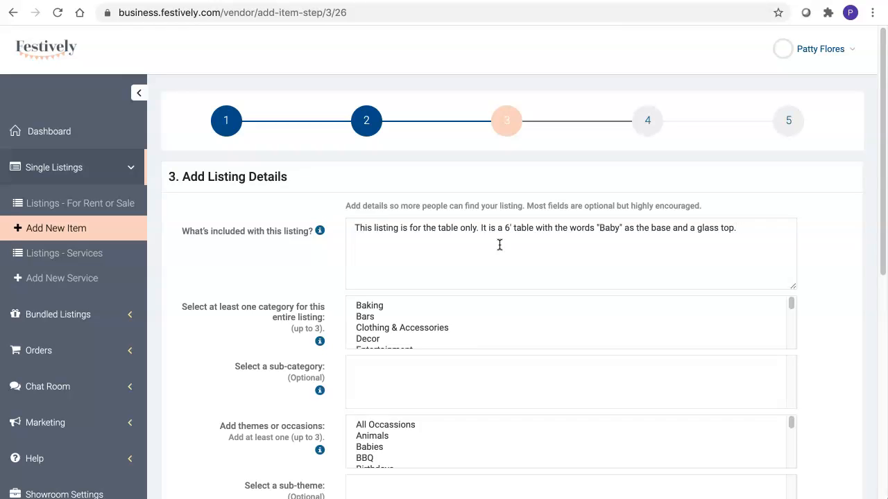
Select Furniture as a category for the entire listing and look through the remaining categories.
{"action": "scroll", "coordinate": [496, 250], "scroll_direction": "down", "scroll_amount": 1}
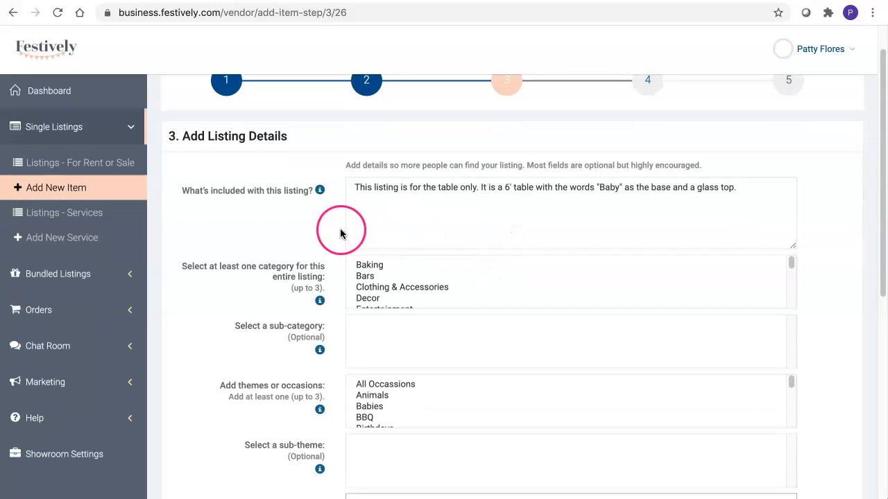
{"action": "scroll", "coordinate": [298, 274], "scroll_direction": "down", "scroll_amount": 1}
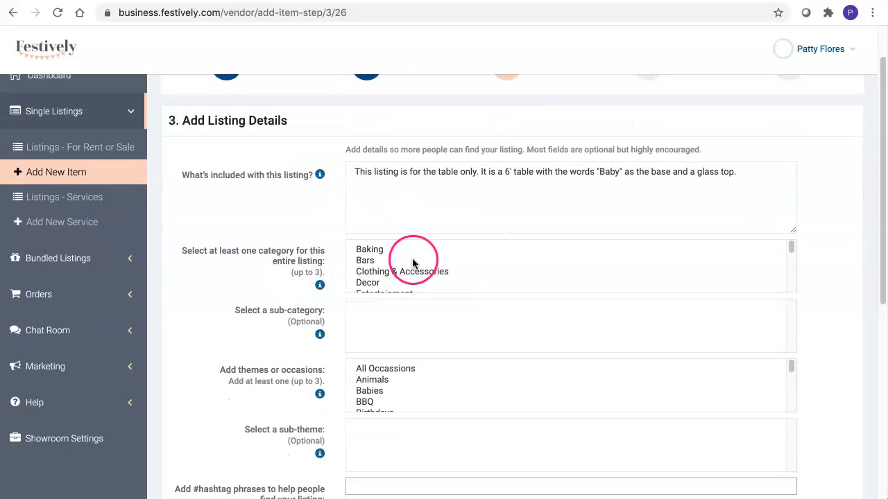
{"action": "scroll", "coordinate": [430, 260], "scroll_direction": "down", "scroll_amount": 1}
{"action": "scroll", "coordinate": [446, 271], "scroll_direction": "down", "scroll_amount": 5}
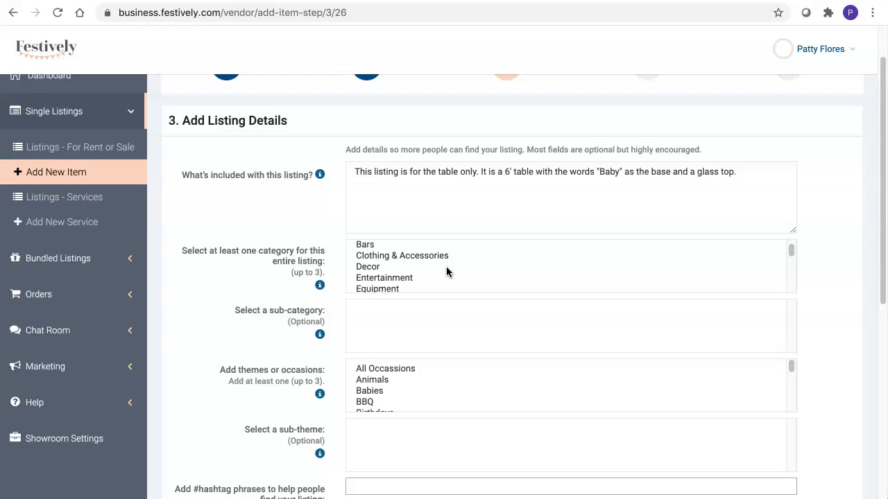
{"action": "scroll", "coordinate": [446, 267], "scroll_direction": "down", "scroll_amount": 2}
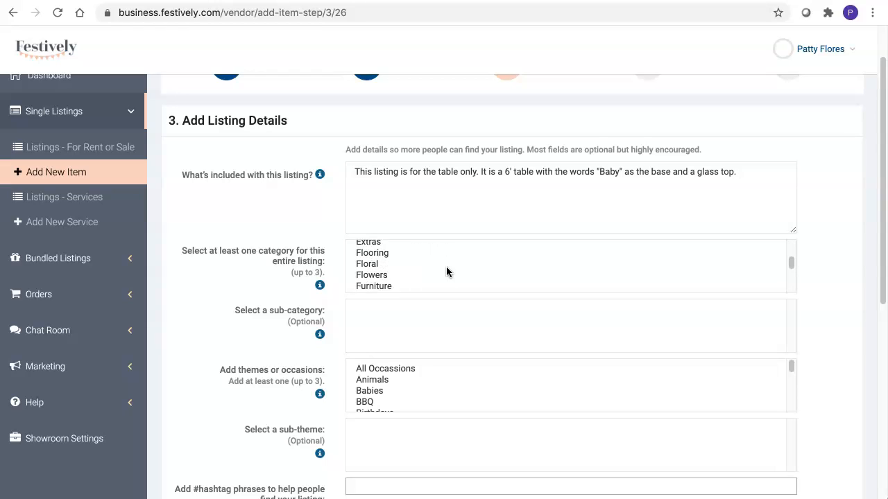
{"action": "left_click", "coordinate": [444, 275]}
{"action": "scroll", "coordinate": [445, 280], "scroll_direction": "down", "scroll_amount": 1}
{"action": "scroll", "coordinate": [445, 278], "scroll_direction": "down", "scroll_amount": 3}
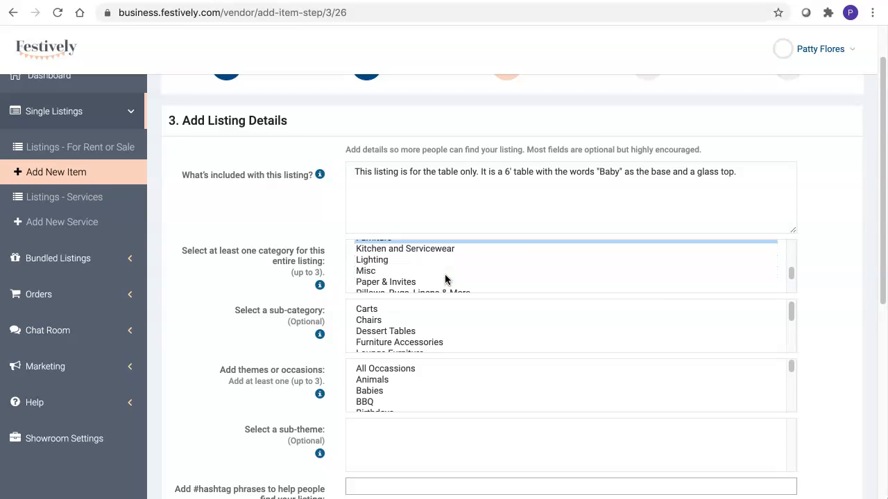
Add Tabletop and Structures to the categories selected for the entire listing.
{"action": "scroll", "coordinate": [446, 279], "scroll_direction": "down", "scroll_amount": 3}
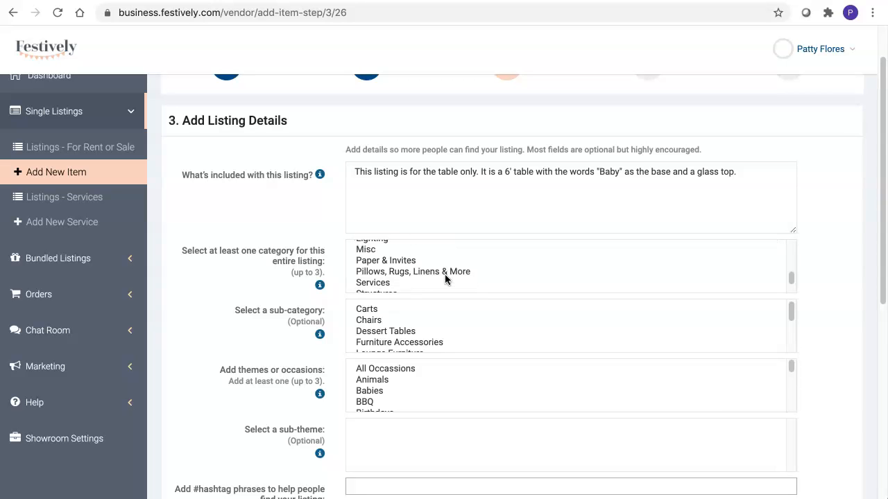
{"action": "scroll", "coordinate": [445, 279], "scroll_direction": "down", "scroll_amount": 1}
{"action": "left_click", "coordinate": [445, 283]}
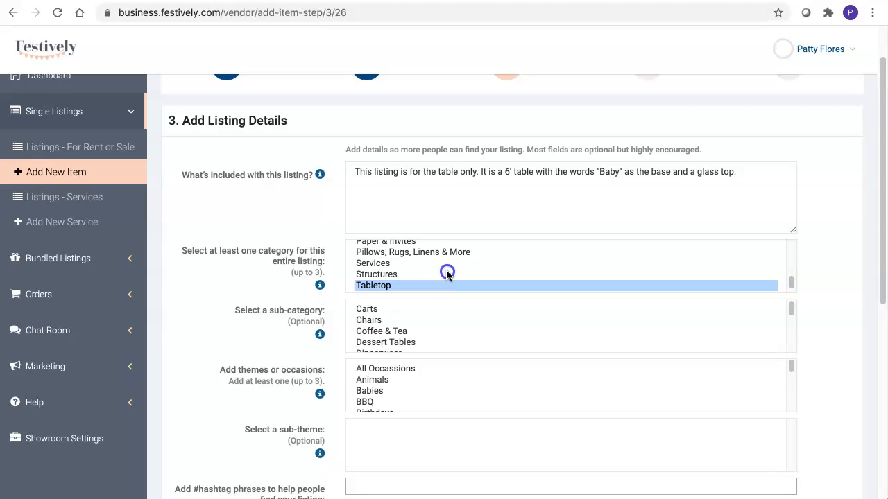
{"action": "left_click", "coordinate": [445, 274], "text": "super"}
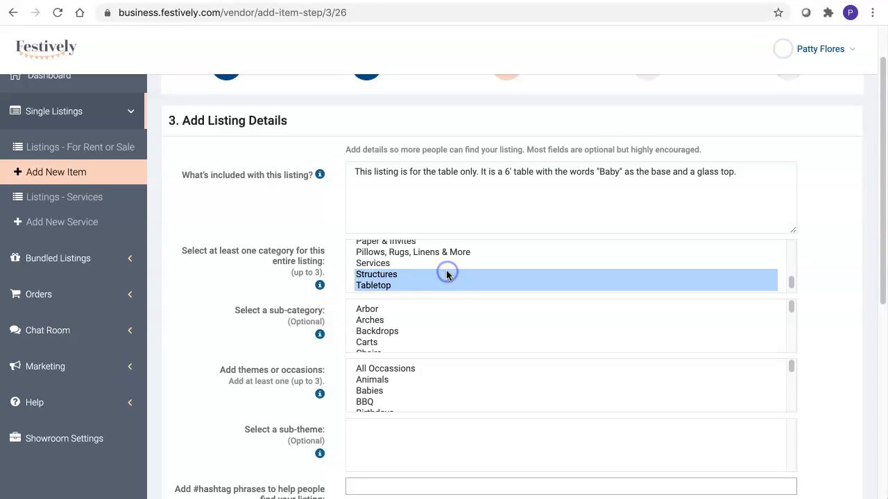
Select Dessert Tables and Tables as the listing's sub-categories.
{"action": "scroll", "coordinate": [426, 323], "scroll_direction": "down", "scroll_amount": 1}
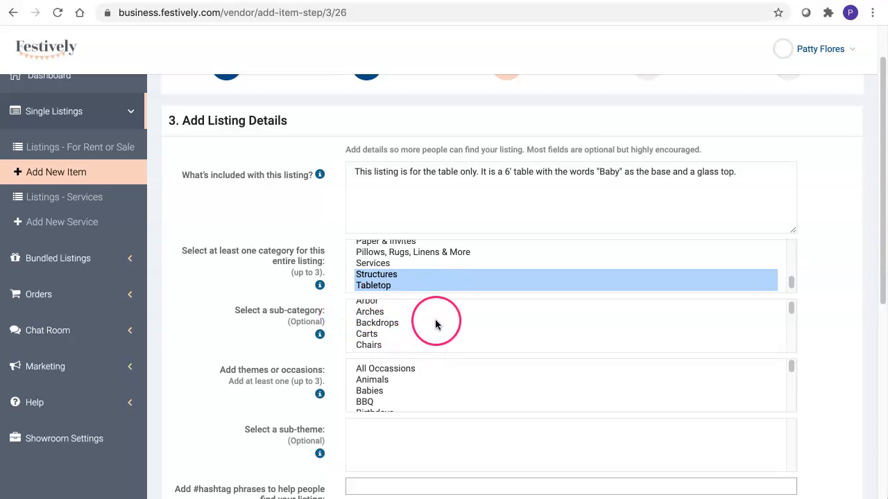
{"action": "scroll", "coordinate": [435, 325], "scroll_direction": "down", "scroll_amount": 2}
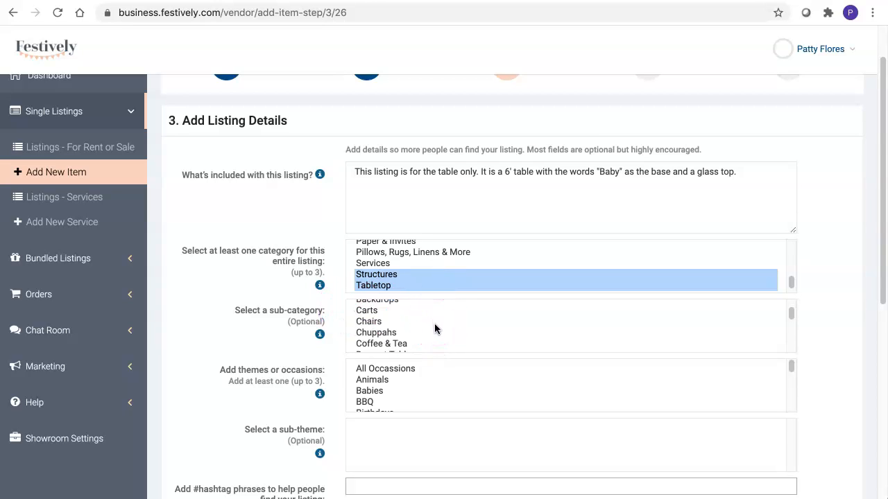
{"action": "scroll", "coordinate": [471, 340], "scroll_direction": "down", "scroll_amount": 1}
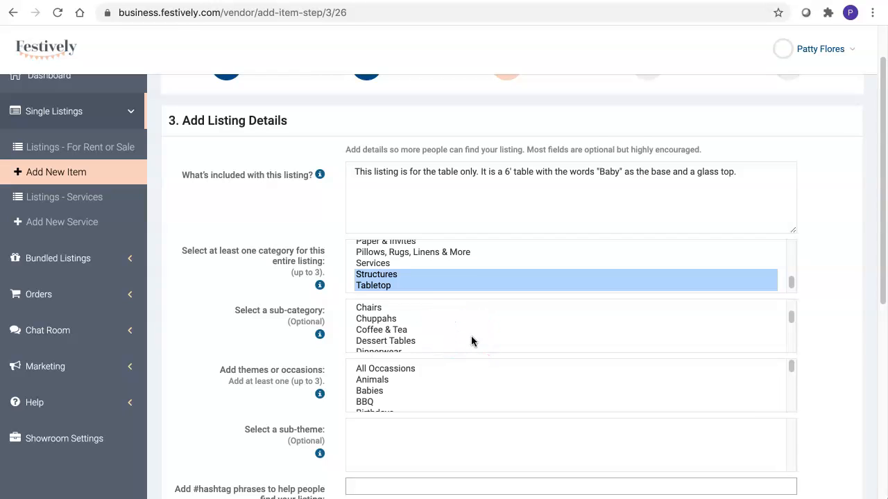
{"action": "left_click", "coordinate": [471, 341]}
{"action": "scroll", "coordinate": [469, 338], "scroll_direction": "down", "scroll_amount": 2}
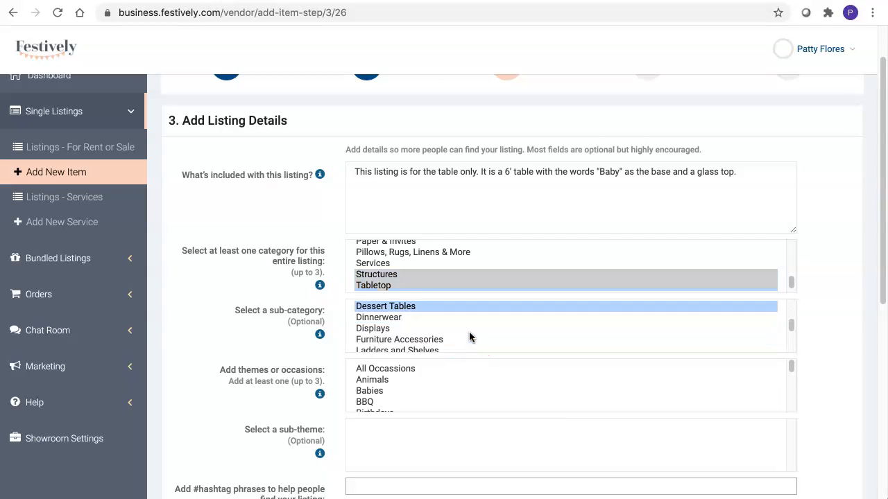
{"action": "scroll", "coordinate": [468, 328], "scroll_direction": "down", "scroll_amount": 2}
{"action": "scroll", "coordinate": [467, 323], "scroll_direction": "down", "scroll_amount": 3}
{"action": "left_click", "coordinate": [466, 333]}
{"action": "scroll", "coordinate": [467, 334], "scroll_direction": "down", "scroll_amount": 1}
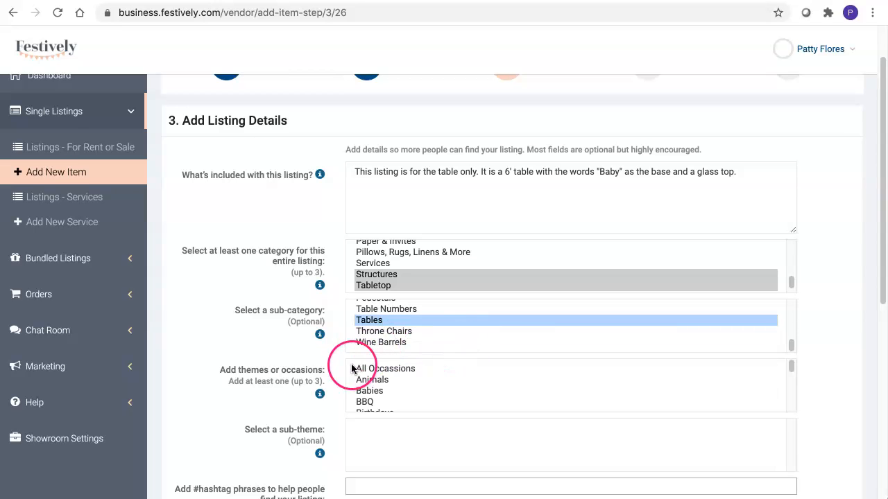
Select Kids and Showers as the listing's themes or occasions.
{"action": "scroll", "coordinate": [326, 361], "scroll_direction": "down", "scroll_amount": 1}
{"action": "scroll", "coordinate": [428, 338], "scroll_direction": "up", "scroll_amount": 1}
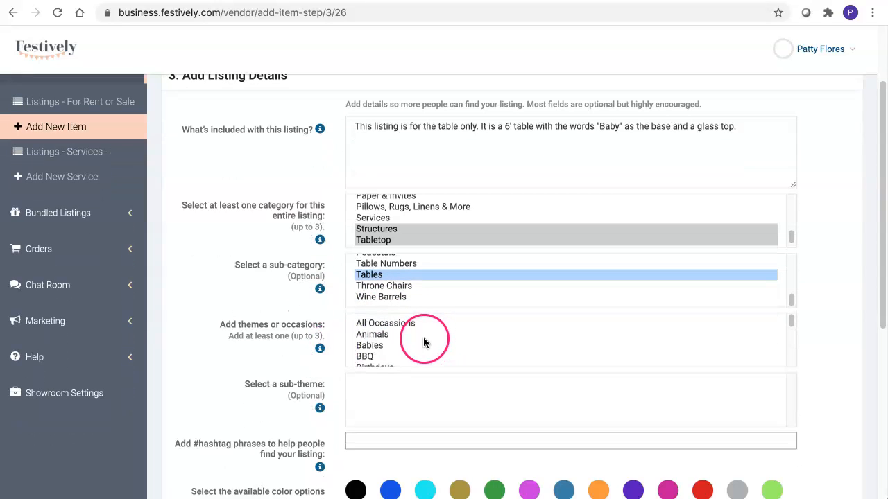
{"action": "scroll", "coordinate": [437, 337], "scroll_direction": "down", "scroll_amount": 2}
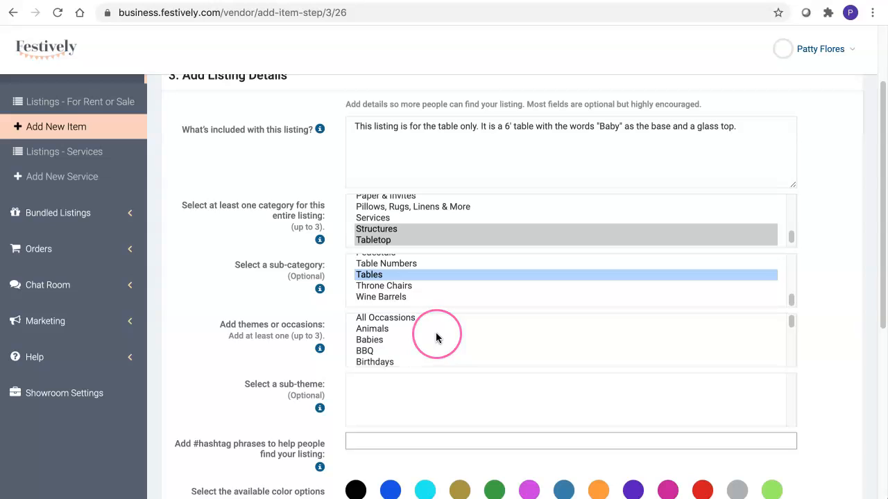
{"action": "scroll", "coordinate": [439, 341], "scroll_direction": "down", "scroll_amount": 3}
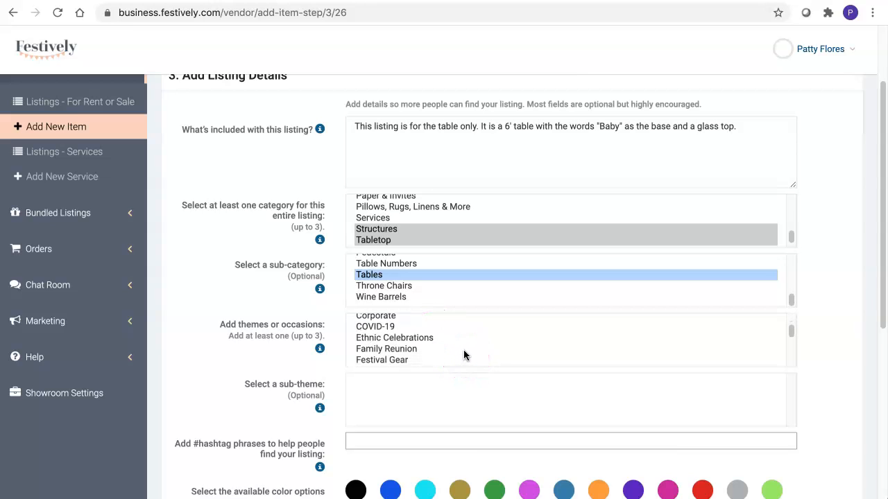
{"action": "scroll", "coordinate": [464, 354], "scroll_direction": "down", "scroll_amount": 2}
{"action": "scroll", "coordinate": [463, 351], "scroll_direction": "down", "scroll_amount": 2}
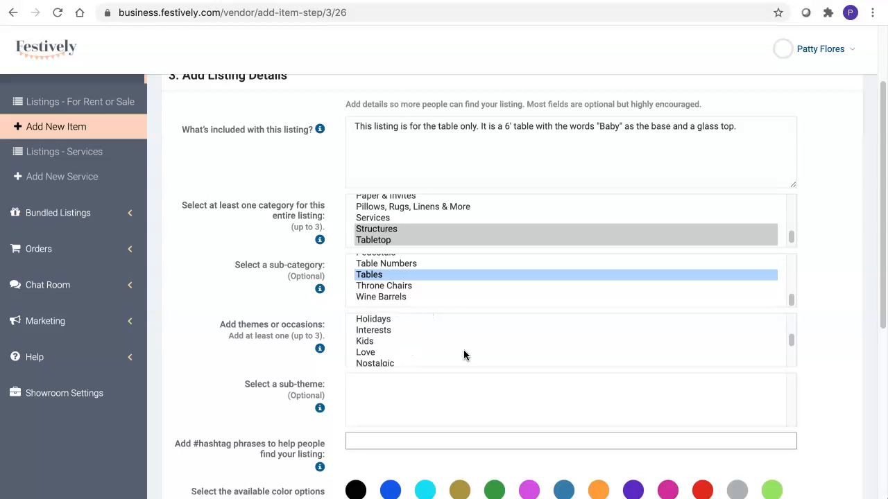
{"action": "left_click", "coordinate": [458, 328]}
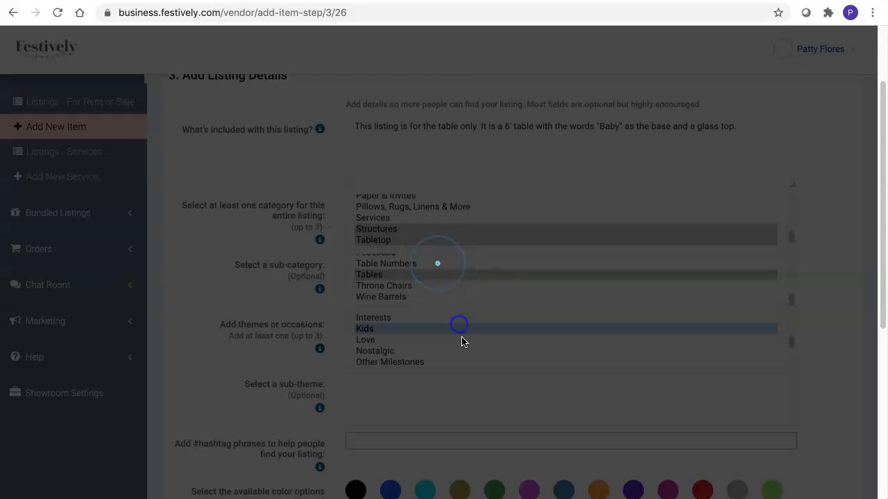
{"action": "scroll", "coordinate": [462, 337], "scroll_direction": "down", "scroll_amount": 1}
{"action": "scroll", "coordinate": [462, 337], "scroll_direction": "down", "scroll_amount": 2}
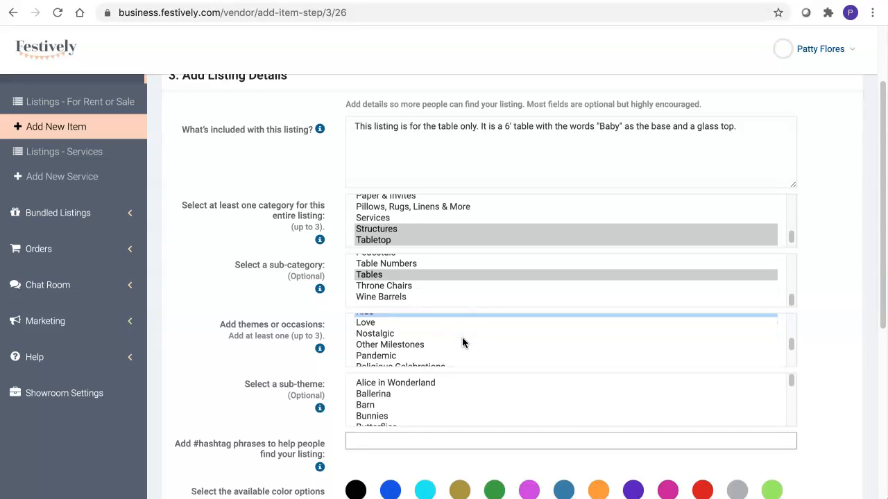
{"action": "scroll", "coordinate": [461, 339], "scroll_direction": "down", "scroll_amount": 1}
{"action": "left_click", "coordinate": [455, 350]}
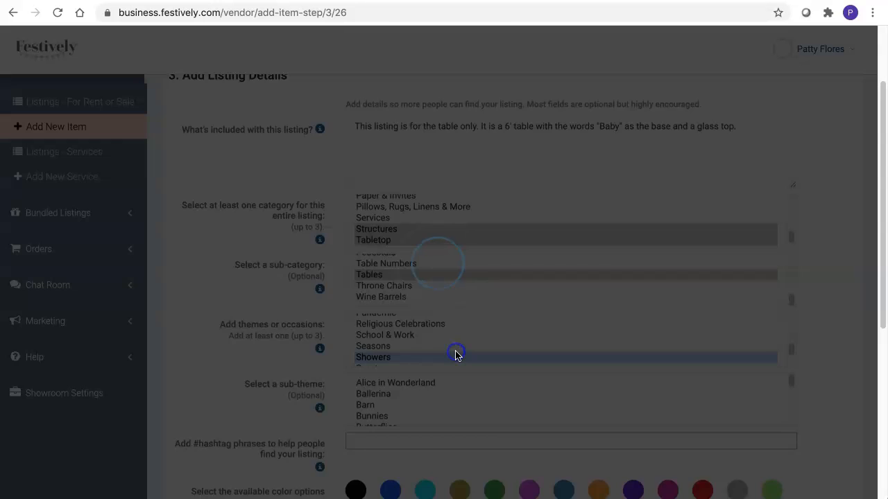
Review the remaining themes or occasions and add Babies to the selection.
{"action": "scroll", "coordinate": [454, 347], "scroll_direction": "down", "scroll_amount": 1}
{"action": "scroll", "coordinate": [455, 350], "scroll_direction": "down", "scroll_amount": 2}
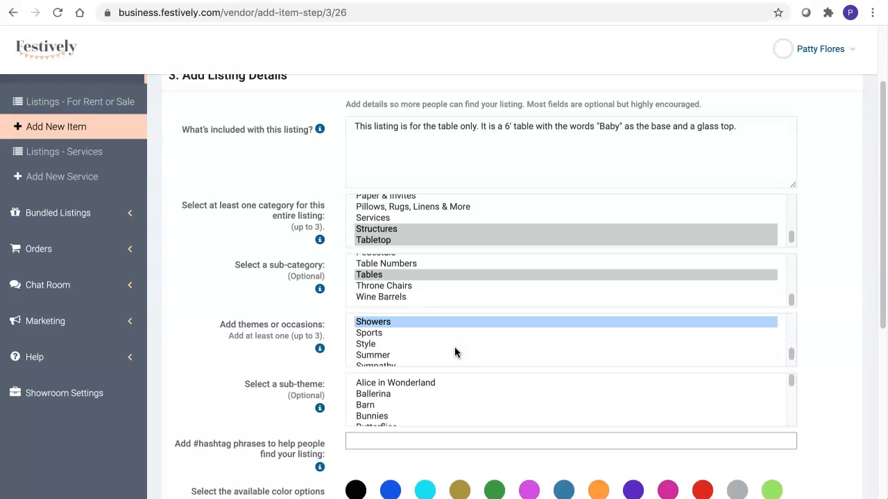
{"action": "scroll", "coordinate": [455, 348], "scroll_direction": "down", "scroll_amount": 1}
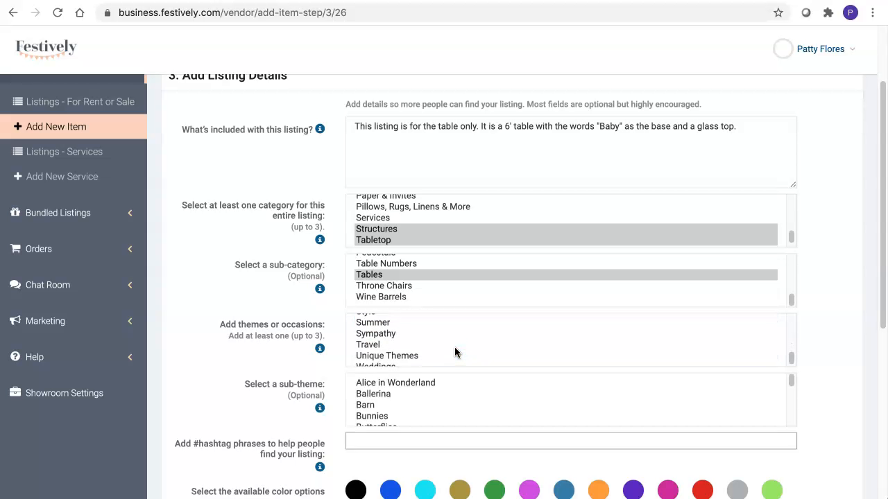
{"action": "left_click", "coordinate": [443, 341]}
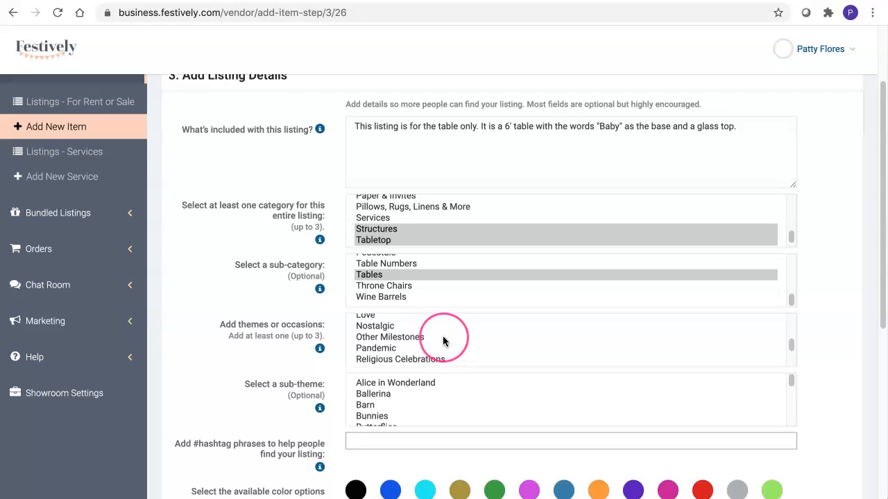
{"action": "left_click", "coordinate": [443, 343]}
{"action": "scroll", "coordinate": [444, 354], "scroll_direction": "down", "scroll_amount": 1}
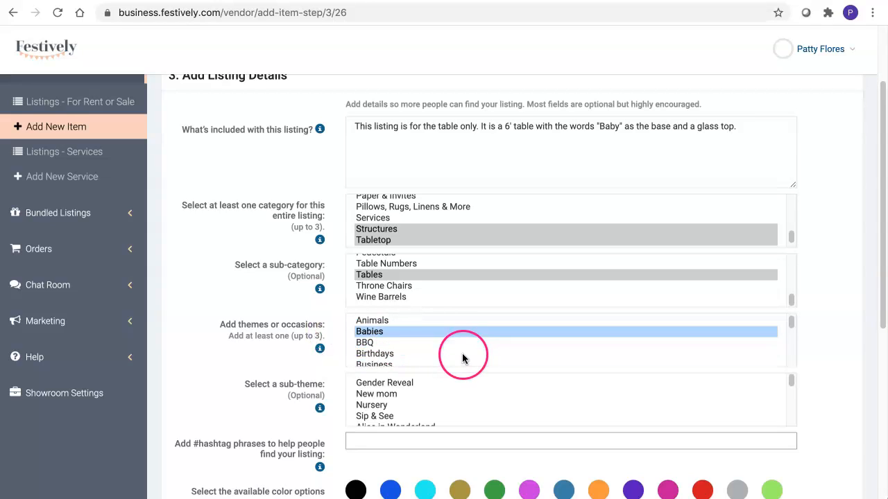
Select Gender Reveal and Sip & See as sub-themes for the listing.
{"action": "scroll", "coordinate": [347, 356], "scroll_direction": "down", "scroll_amount": 1}
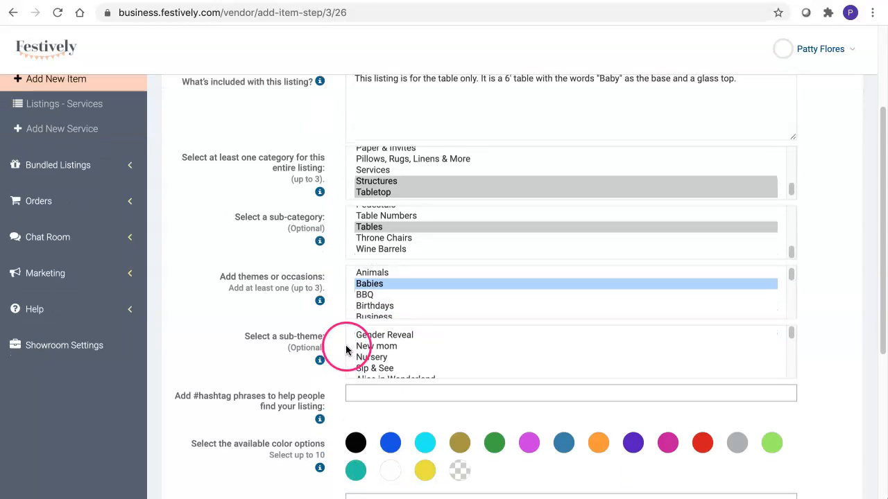
{"action": "left_click", "coordinate": [420, 336]}
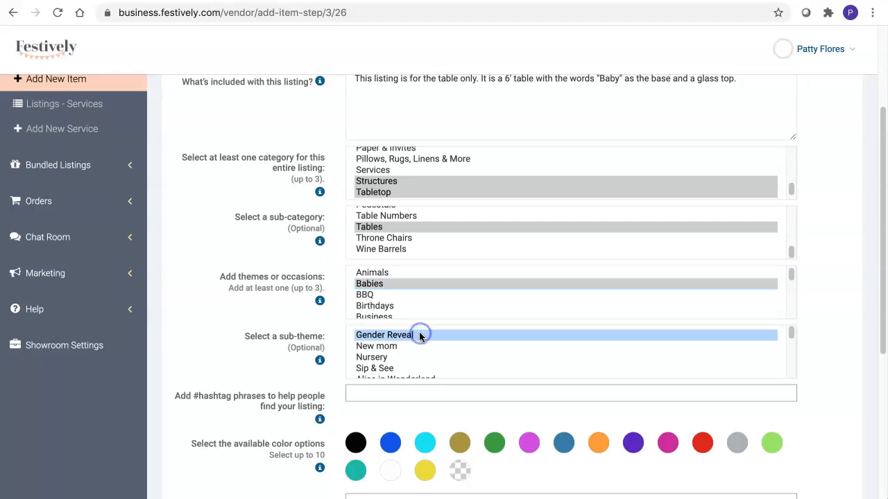
{"action": "scroll", "coordinate": [423, 345], "scroll_direction": "down", "scroll_amount": 1}
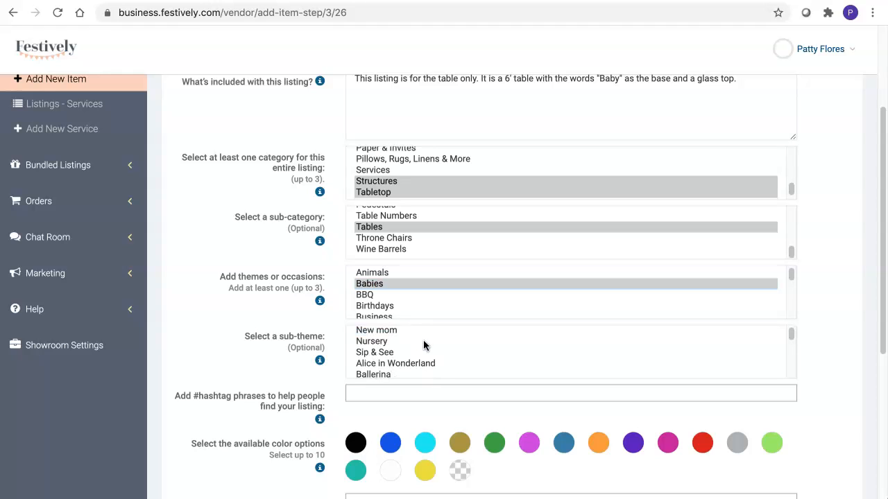
{"action": "left_click", "coordinate": [425, 352]}
Look through the rest of the sub-themes and add Baby shower to the selection.
{"action": "scroll", "coordinate": [426, 354], "scroll_direction": "down", "scroll_amount": 1}
{"action": "scroll", "coordinate": [426, 357], "scroll_direction": "down", "scroll_amount": 5}
{"action": "scroll", "coordinate": [426, 357], "scroll_direction": "down", "scroll_amount": 3}
{"action": "scroll", "coordinate": [426, 357], "scroll_direction": "down", "scroll_amount": 4}
{"action": "scroll", "coordinate": [426, 357], "scroll_direction": "down", "scroll_amount": 1}
{"action": "scroll", "coordinate": [425, 356], "scroll_direction": "down", "scroll_amount": 1}
{"action": "scroll", "coordinate": [425, 356], "scroll_direction": "down", "scroll_amount": 2}
{"action": "left_click", "coordinate": [420, 355]}
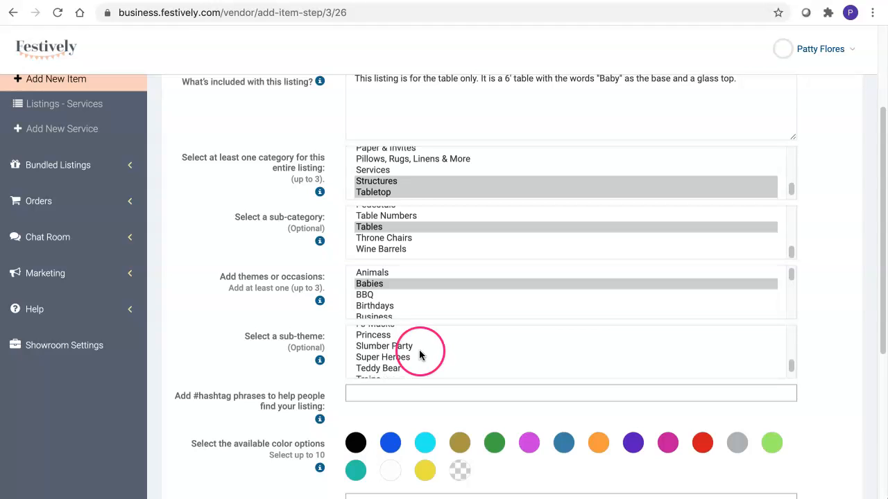
{"action": "scroll", "coordinate": [416, 355], "scroll_direction": "down", "scroll_amount": 1}
{"action": "scroll", "coordinate": [415, 352], "scroll_direction": "down", "scroll_amount": 2}
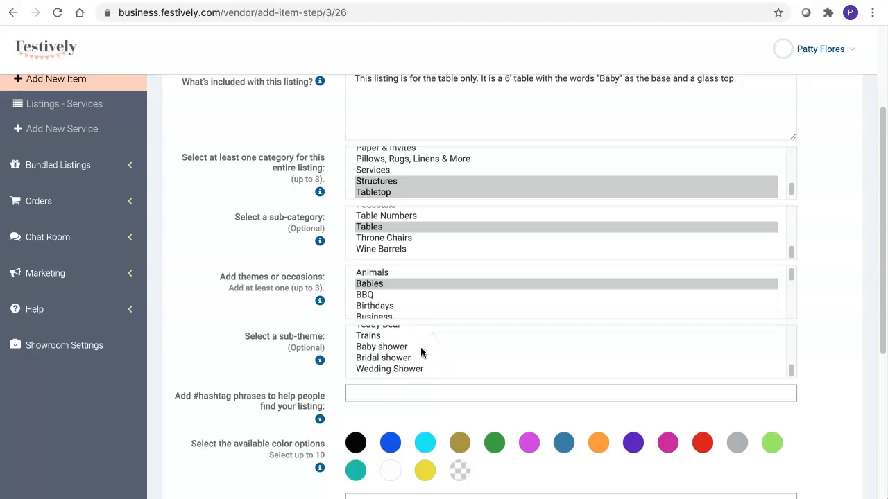
{"action": "left_click", "coordinate": [421, 347]}
Add the hashtag phrases #babyshower, #babyshowers, #desserttables and #tablerentals to the listing.
{"action": "scroll", "coordinate": [315, 375], "scroll_direction": "down", "scroll_amount": 1}
{"action": "left_click", "coordinate": [370, 376]}
{"action": "left_click", "coordinate": [432, 374]}
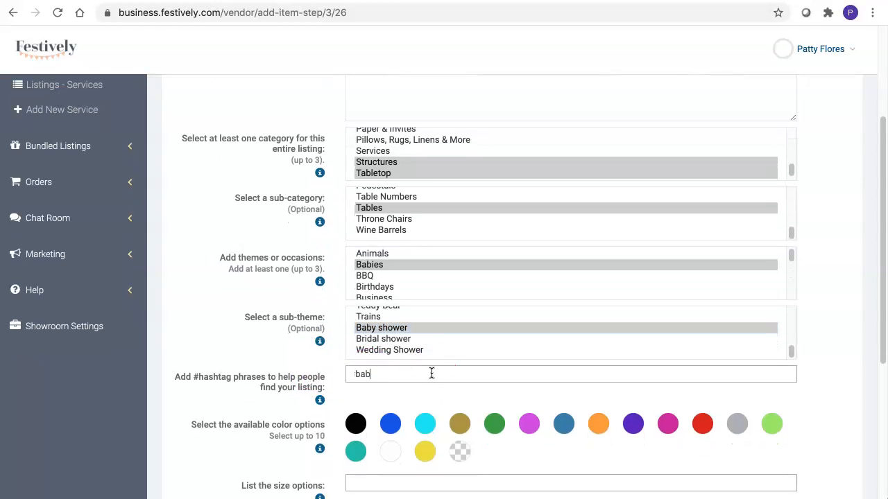
{"action": "type", "text": "babyshower"}
{"action": "key", "text": "Return"}
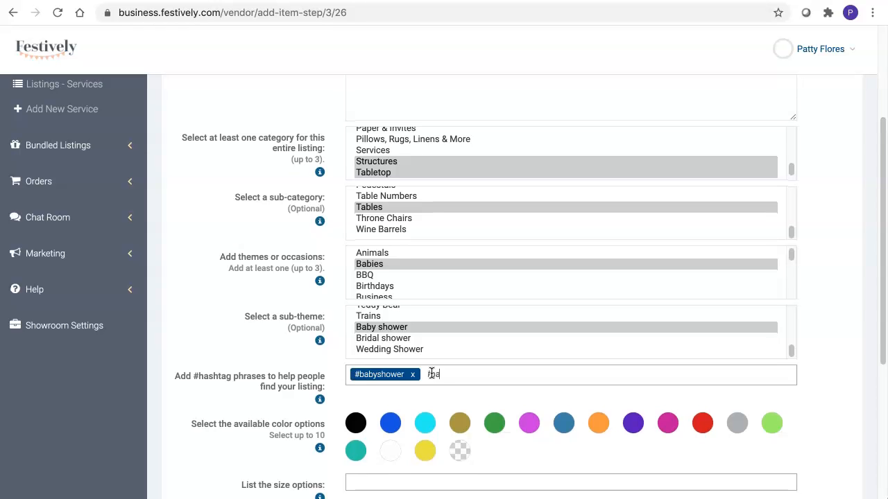
{"action": "type", "text": "babyshowers"}
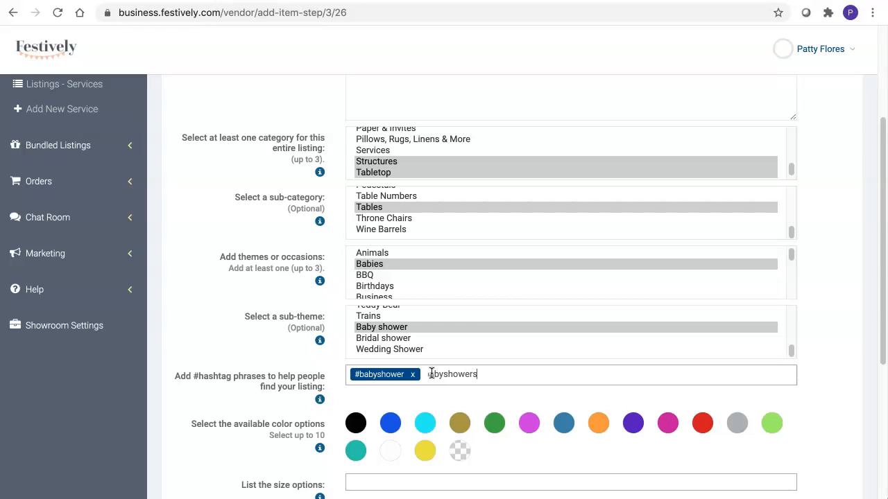
{"action": "key", "text": "Return"}
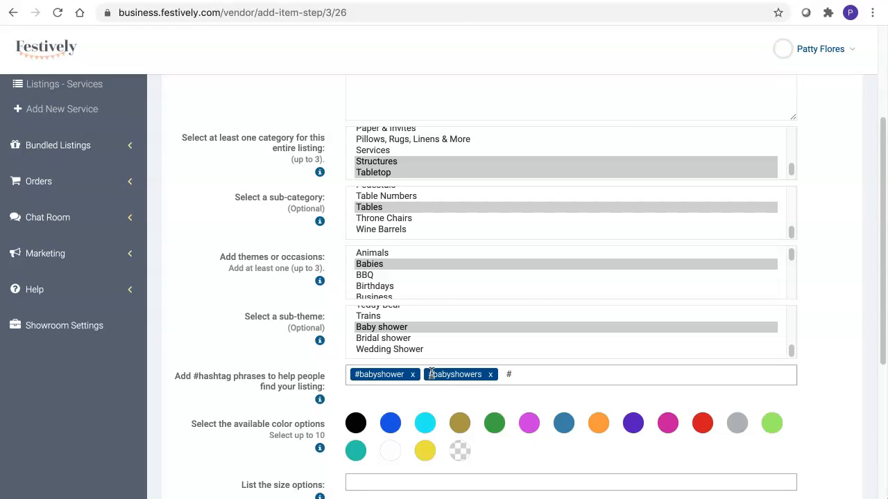
{"action": "type", "text": "#desserttables"}
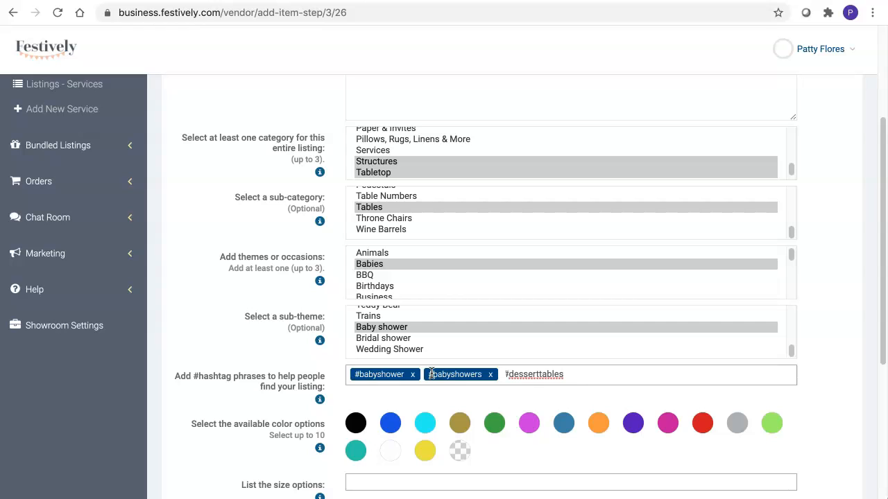
{"action": "key", "text": "Return"}
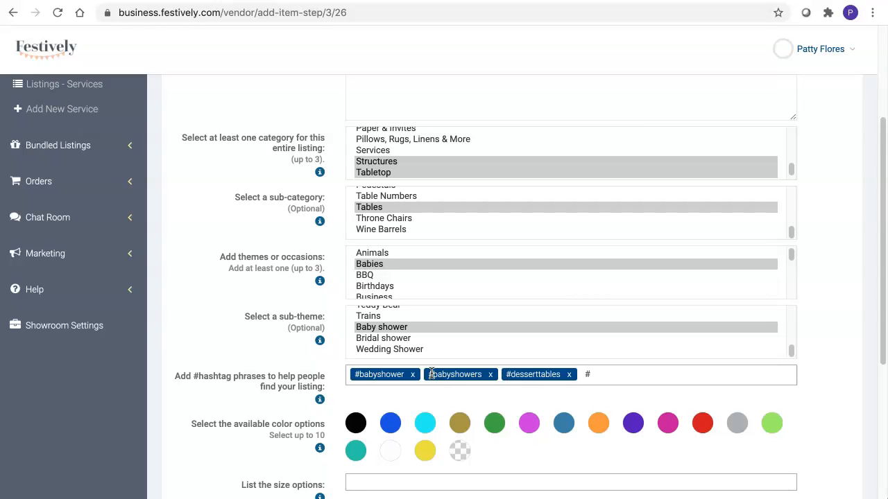
{"action": "type", "text": "#tablerentals"}
{"action": "key", "text": "Return"}
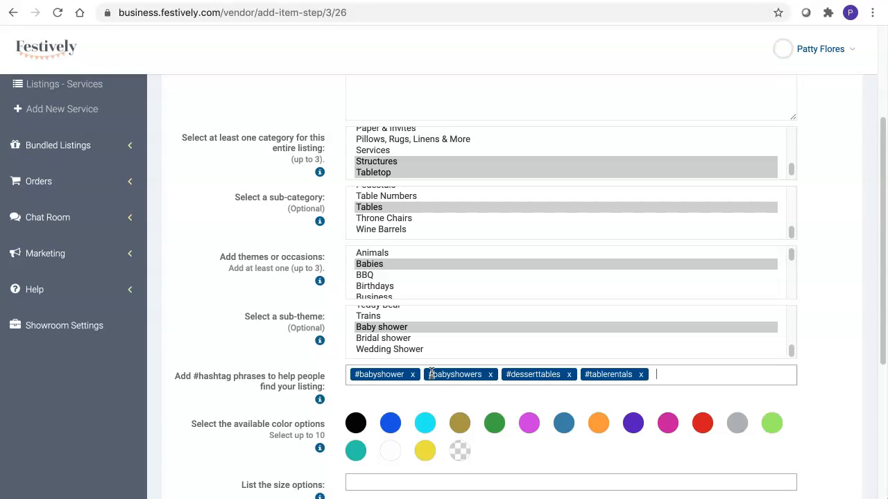
Mark the transparent checkered color as the listing's available color option.
{"action": "scroll", "coordinate": [835, 401], "scroll_direction": "down", "scroll_amount": 2}
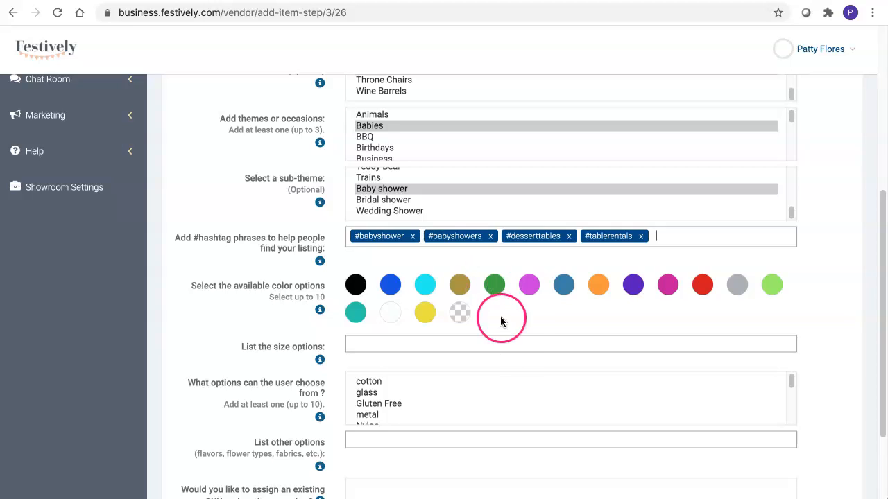
{"action": "scroll", "coordinate": [514, 322], "scroll_direction": "down", "scroll_amount": 1}
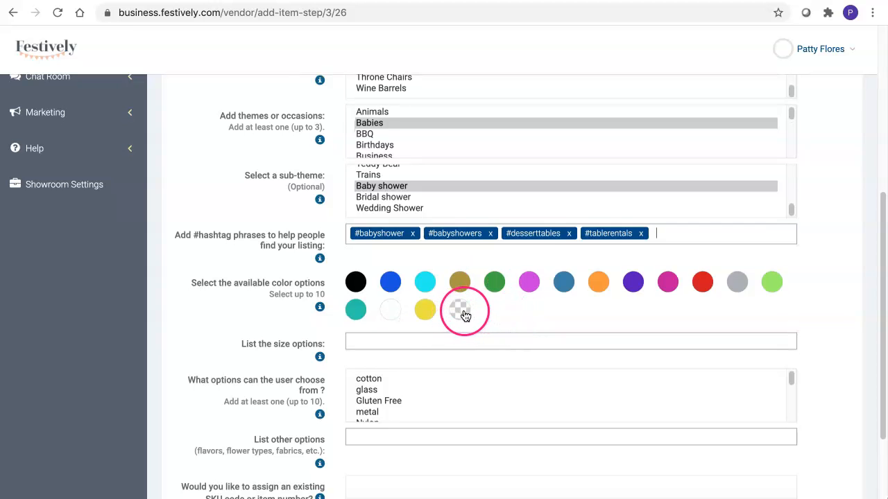
{"action": "left_click", "coordinate": [460, 310]}
{"action": "scroll", "coordinate": [557, 319], "scroll_direction": "down", "scroll_amount": 2}
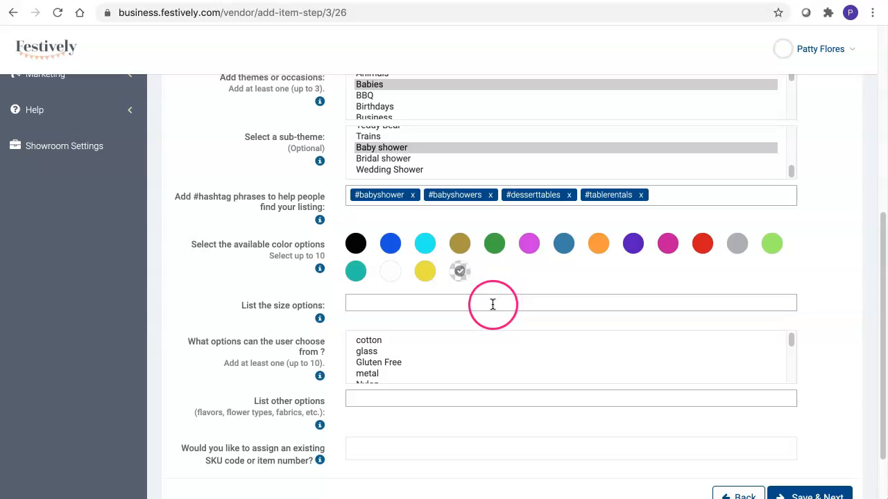
{"action": "scroll", "coordinate": [492, 323], "scroll_direction": "down", "scroll_amount": 1}
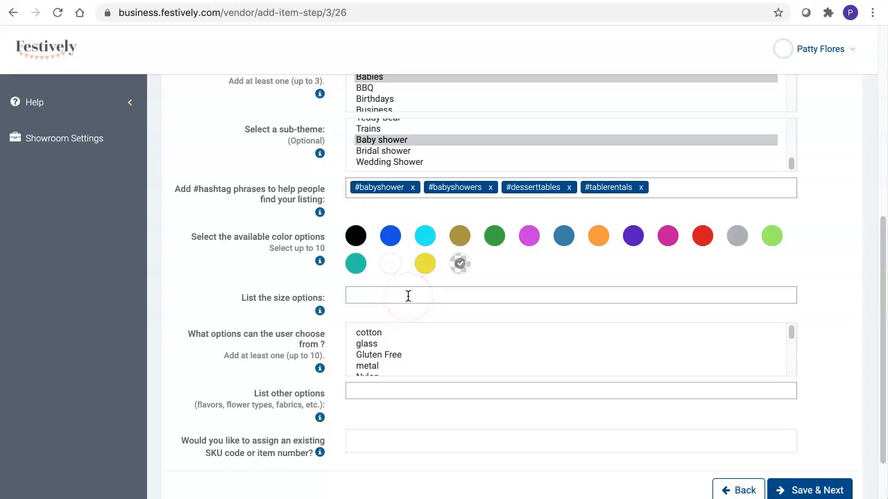
Look through the remaining size, material and SKU options, and save this page to continue to the pricing details.
{"action": "scroll", "coordinate": [372, 308], "scroll_direction": "down", "scroll_amount": 1}
{"action": "scroll", "coordinate": [372, 311], "scroll_direction": "down", "scroll_amount": 2}
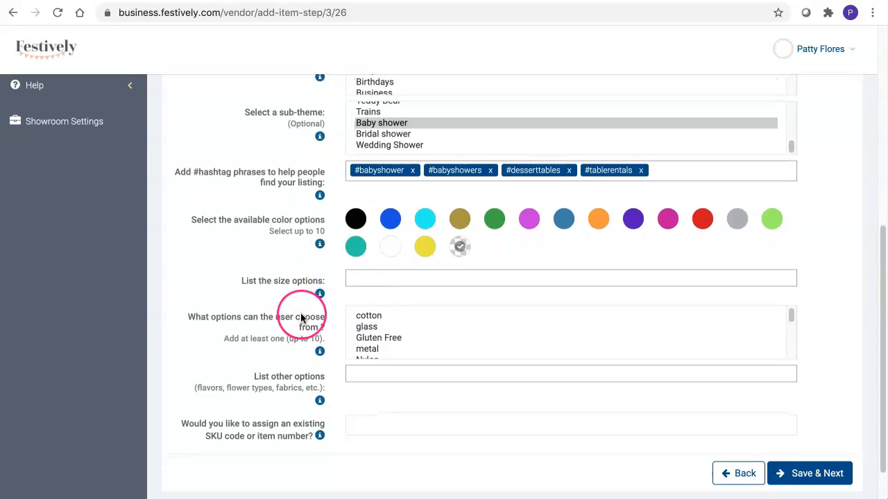
{"action": "scroll", "coordinate": [394, 318], "scroll_direction": "down", "scroll_amount": 1}
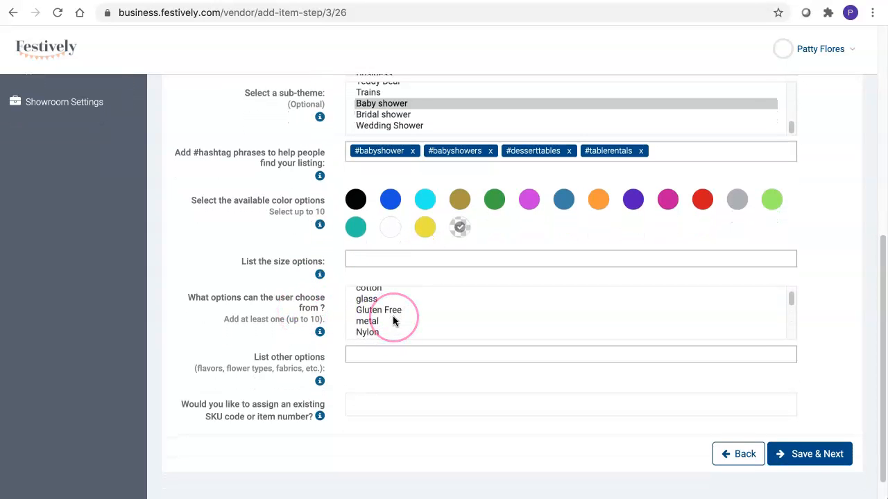
{"action": "scroll", "coordinate": [393, 321], "scroll_direction": "down", "scroll_amount": 1}
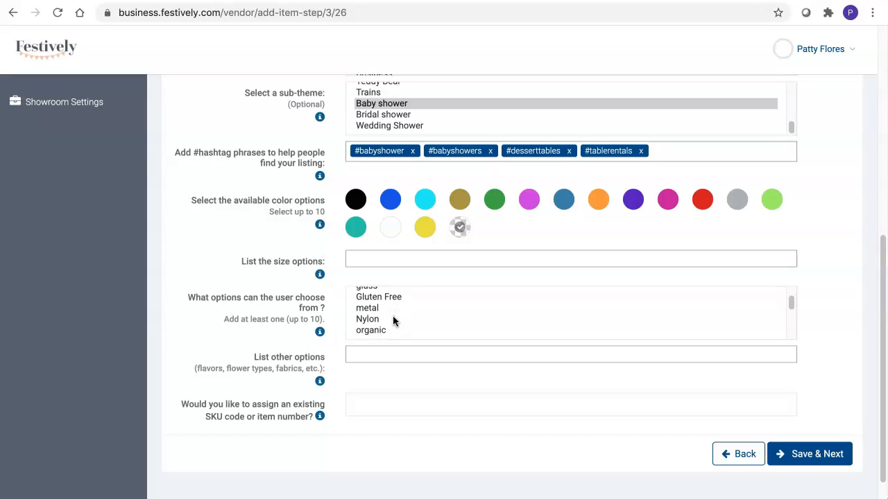
{"action": "scroll", "coordinate": [301, 313], "scroll_direction": "down", "scroll_amount": 2}
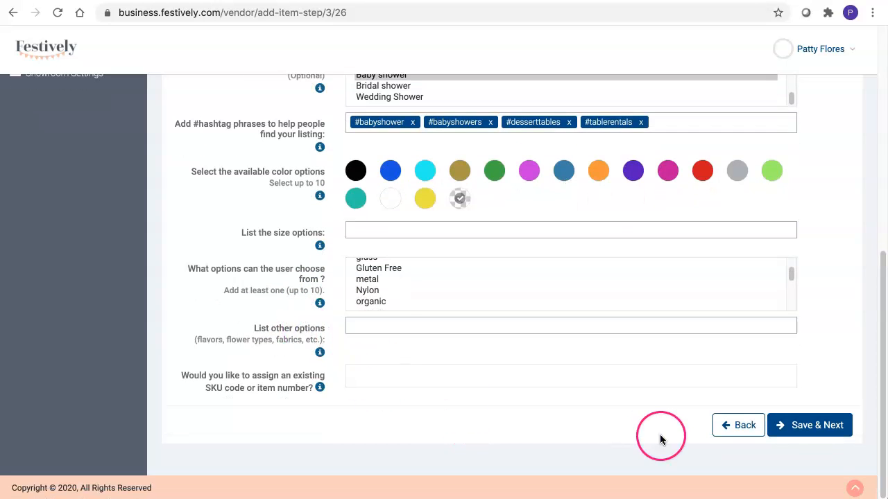
{"action": "left_click", "coordinate": [791, 424]}
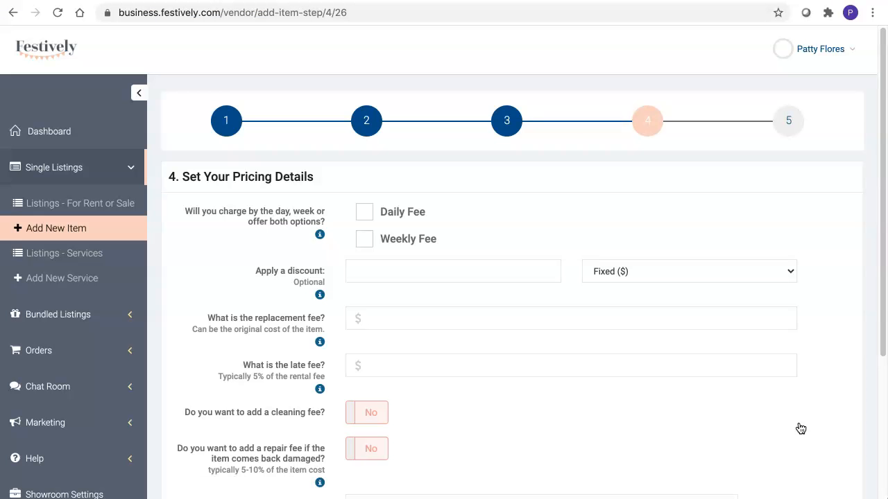
Charge for the item by the day with a daily fee of $150.
{"action": "left_click", "coordinate": [418, 216]}
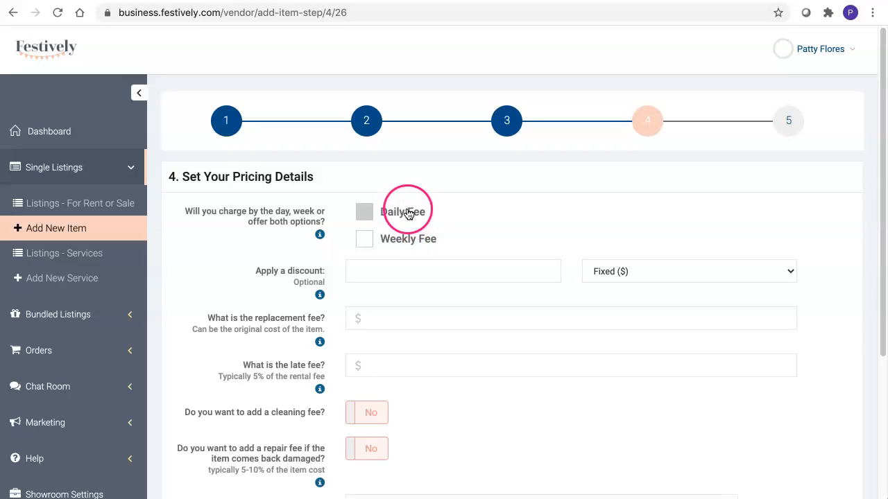
{"action": "left_click", "coordinate": [411, 217]}
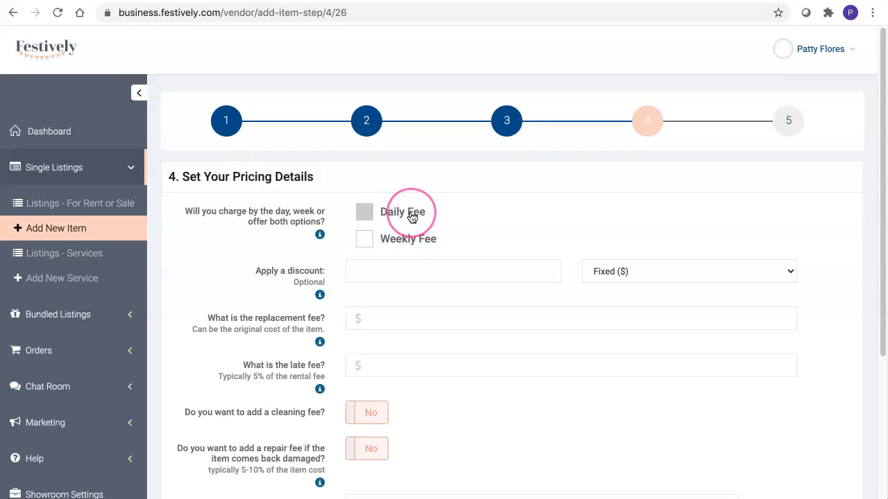
{"action": "left_click", "coordinate": [411, 216]}
{"action": "left_click", "coordinate": [535, 213]}
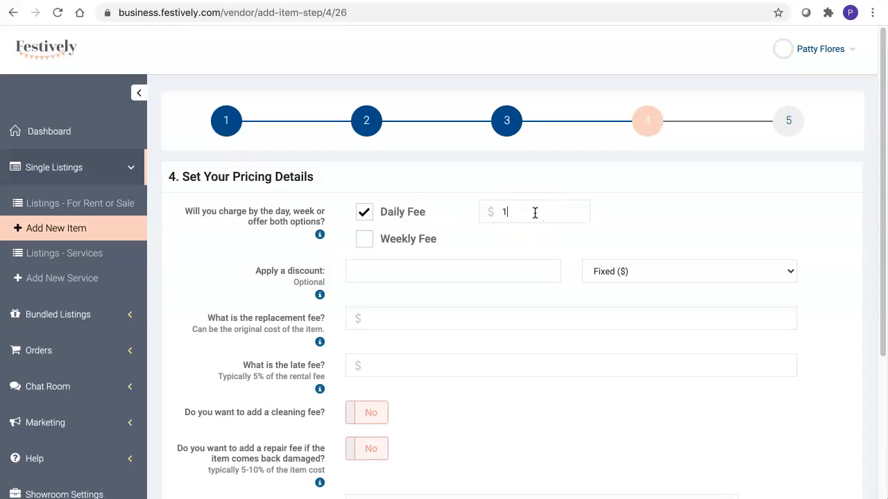
{"action": "left_click", "coordinate": [616, 228]}
{"action": "scroll", "coordinate": [659, 236], "scroll_direction": "down", "scroll_amount": 1}
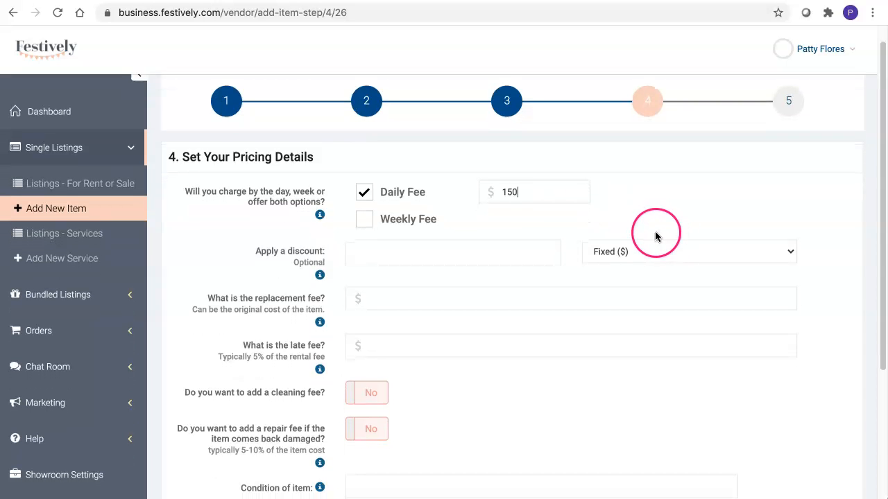
Check which discount types the optional discount setting offers, keeping Fixed ($) and no discount amount.
{"action": "scroll", "coordinate": [555, 267], "scroll_direction": "down", "scroll_amount": 1}
{"action": "scroll", "coordinate": [546, 261], "scroll_direction": "down", "scroll_amount": 1}
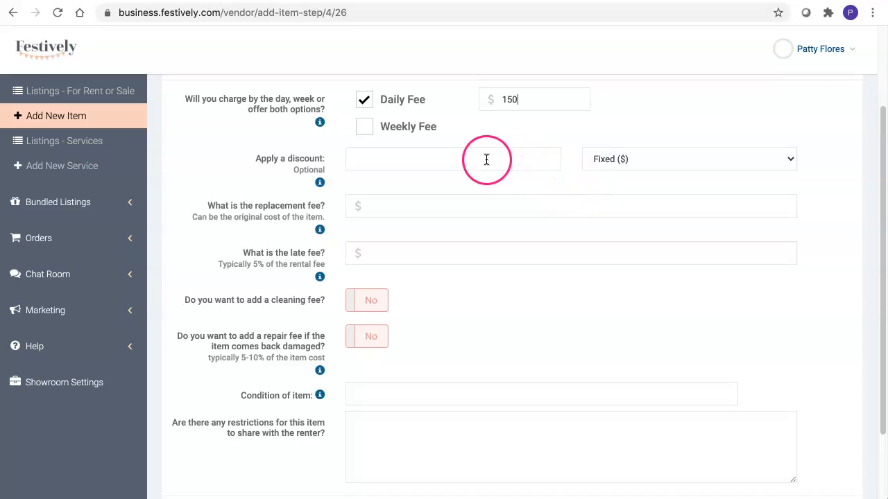
{"action": "left_click", "coordinate": [486, 160]}
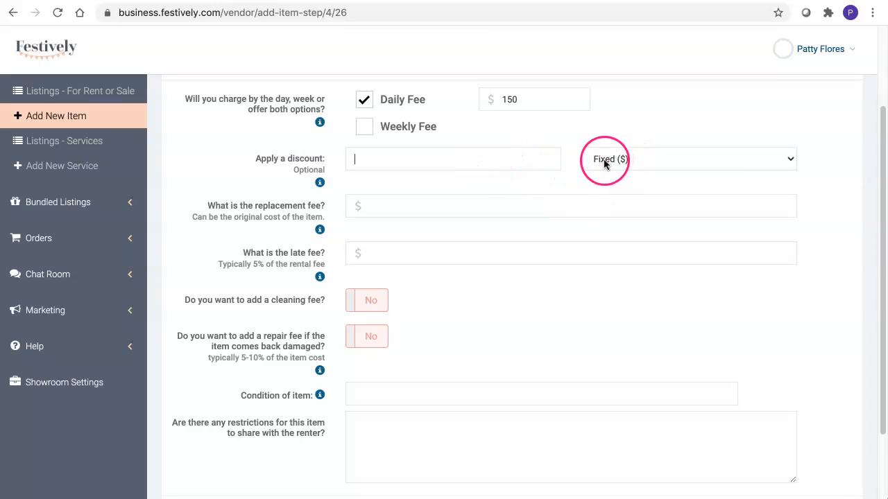
{"action": "left_click", "coordinate": [628, 161]}
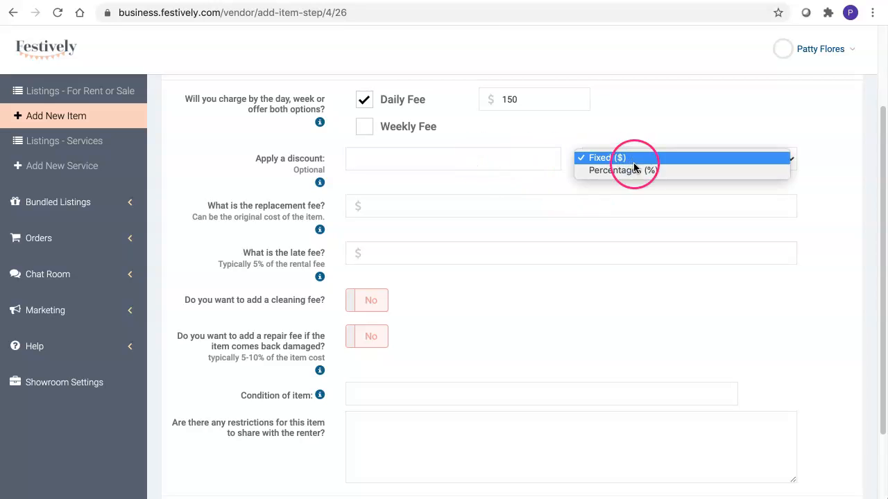
{"action": "left_click", "coordinate": [652, 137]}
{"action": "left_click", "coordinate": [476, 164]}
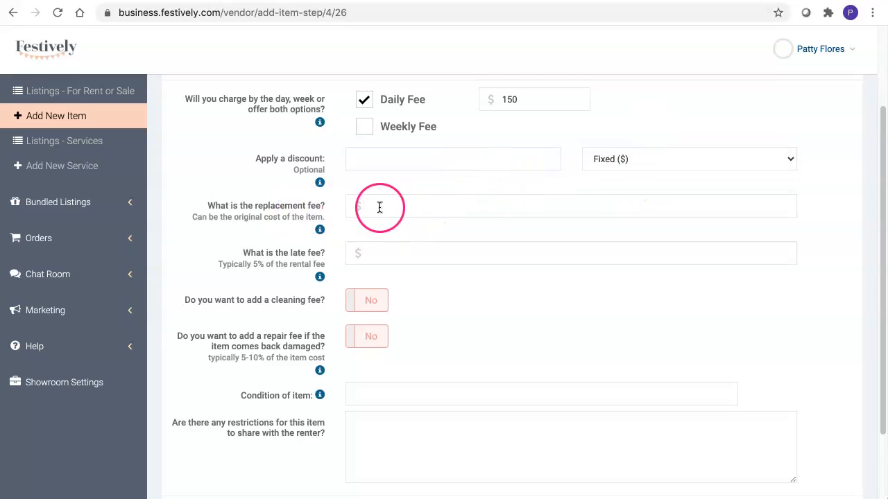
Set the replacement fee to $400 and the late fee to $10.
{"action": "scroll", "coordinate": [451, 267], "scroll_direction": "up", "scroll_amount": 1}
{"action": "left_click", "coordinate": [441, 238]}
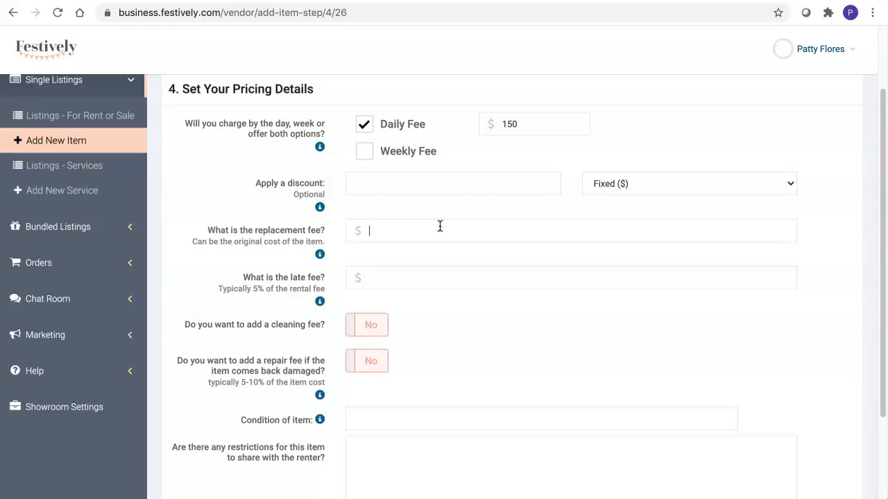
{"action": "left_click", "coordinate": [424, 275]}
{"action": "left_click", "coordinate": [453, 336]}
Enable a repair fee for items returned damaged and set it to $25.
{"action": "scroll", "coordinate": [449, 334], "scroll_direction": "down", "scroll_amount": 1}
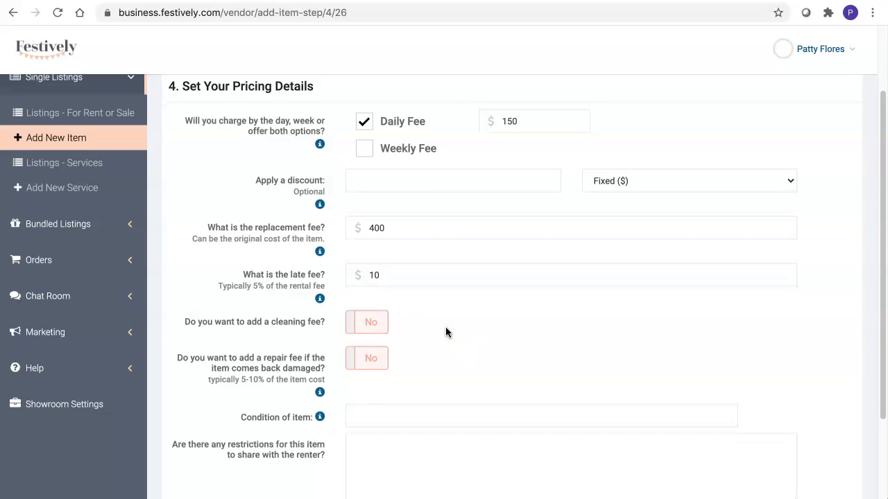
{"action": "scroll", "coordinate": [380, 339], "scroll_direction": "down", "scroll_amount": 1}
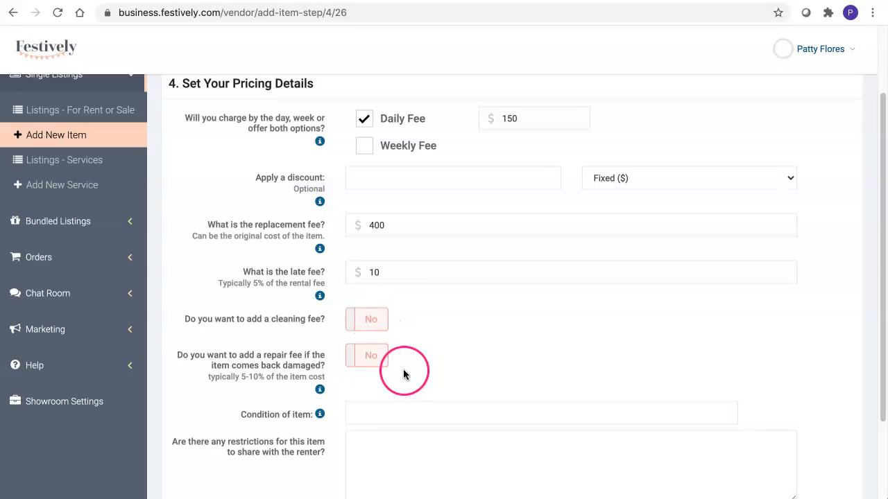
{"action": "scroll", "coordinate": [373, 368], "scroll_direction": "down", "scroll_amount": 1}
{"action": "scroll", "coordinate": [373, 367], "scroll_direction": "down", "scroll_amount": 2}
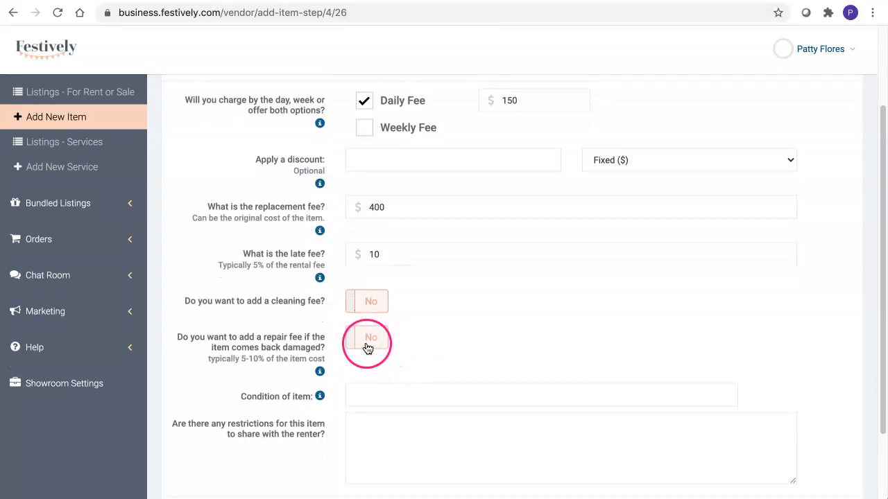
{"action": "left_click", "coordinate": [370, 341]}
{"action": "scroll", "coordinate": [432, 322], "scroll_direction": "down", "scroll_amount": 2}
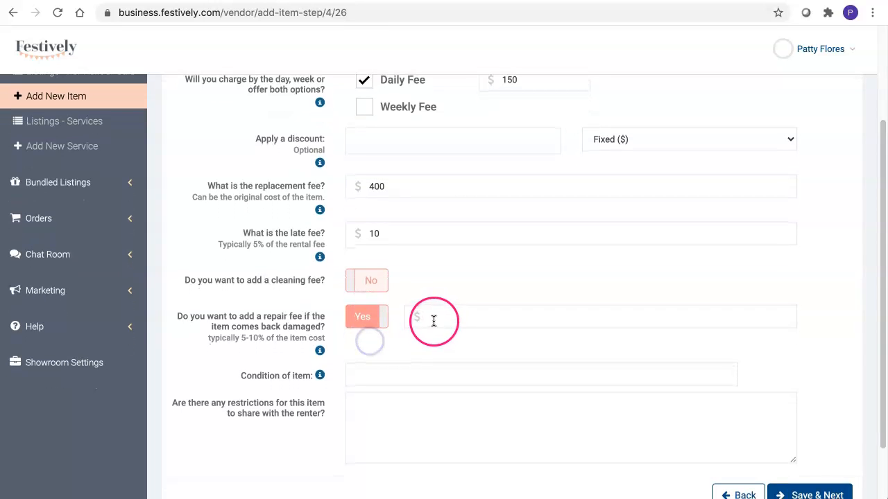
{"action": "left_click", "coordinate": [435, 318]}
{"action": "type", "text": "25"}
{"action": "left_click", "coordinate": [425, 341]}
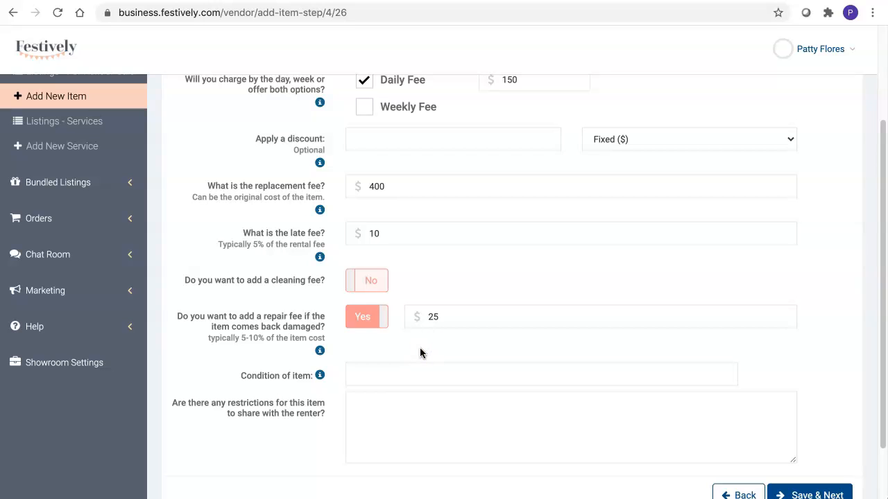
Enter "Perfect condition" as the item's condition and "Indoor use only, non-smoking households" as its restrictions, and save the pricing details.
{"action": "scroll", "coordinate": [418, 354], "scroll_direction": "down", "scroll_amount": 2}
{"action": "left_click", "coordinate": [414, 328]}
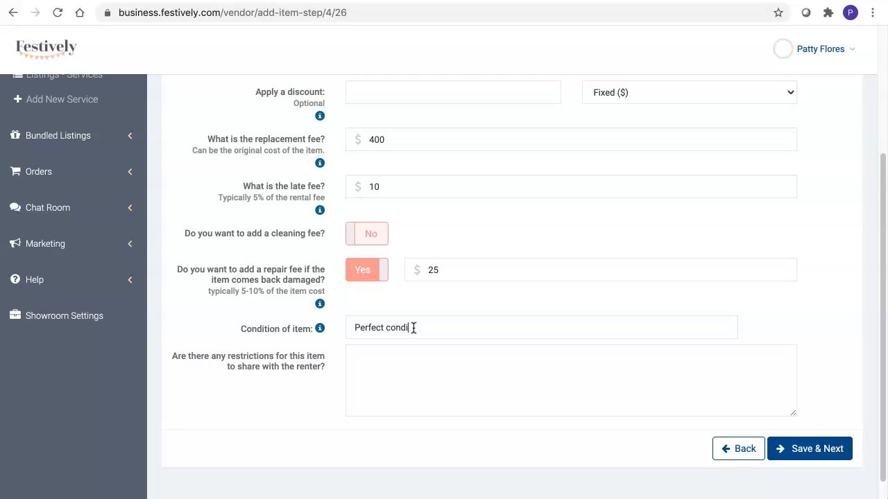
{"action": "left_click", "coordinate": [396, 356]}
{"action": "left_click", "coordinate": [397, 360]}
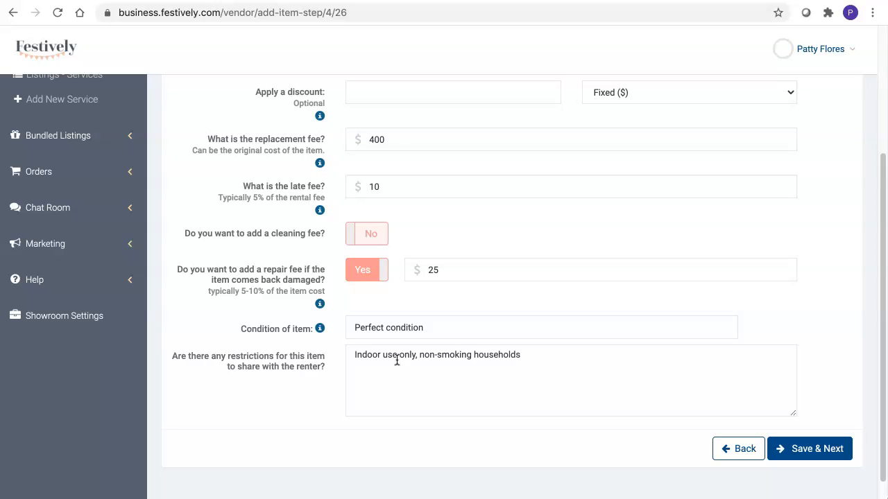
{"action": "left_click", "coordinate": [820, 452]}
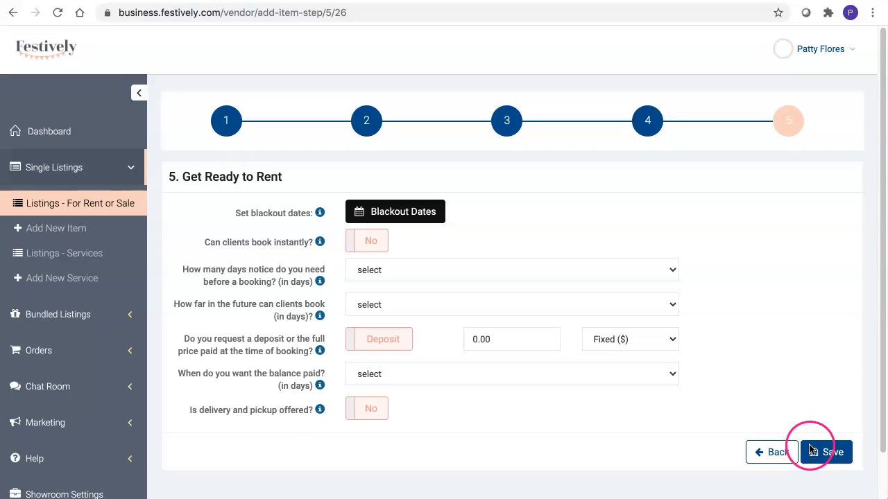
Add a blackout period from 07/24/2020 to 07/29/2020, giving as reason that the item is loaned out to a named customer.
{"action": "left_click", "coordinate": [416, 217]}
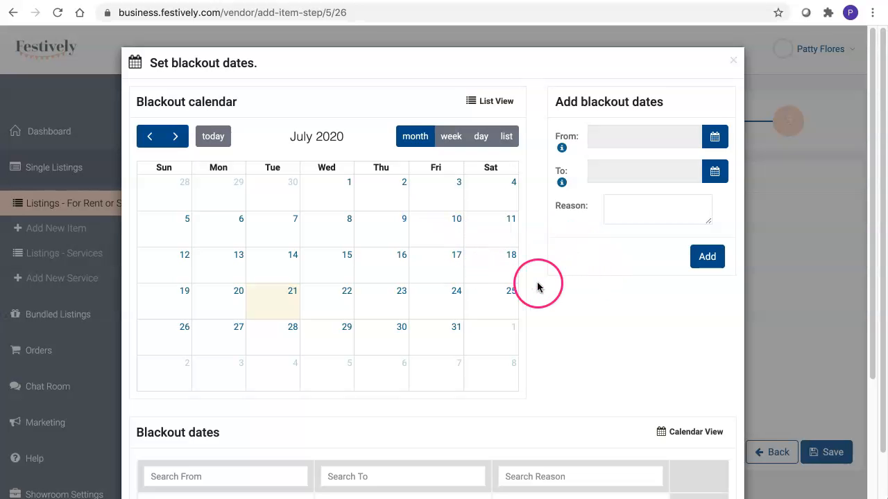
{"action": "left_click", "coordinate": [719, 140]}
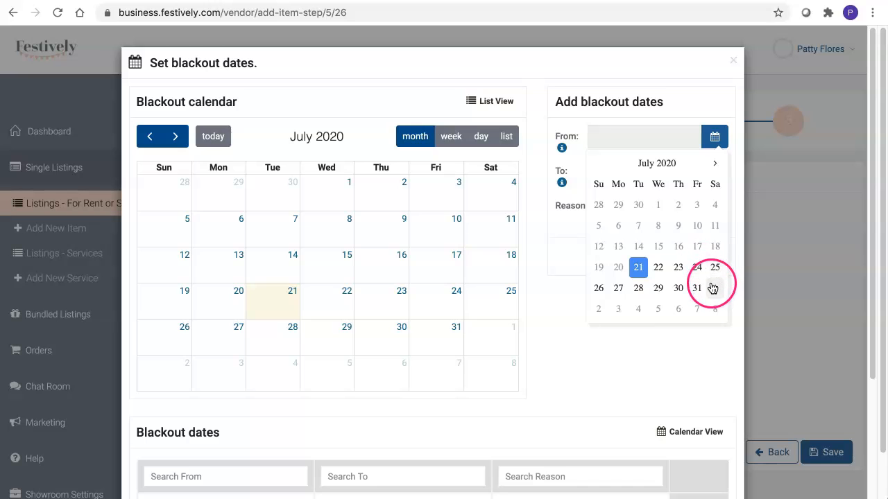
{"action": "left_click", "coordinate": [697, 268]}
{"action": "left_click", "coordinate": [708, 182]}
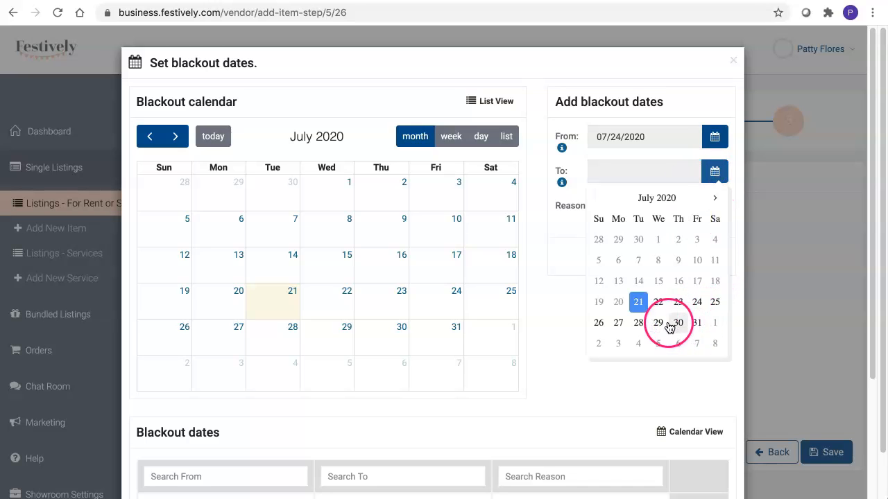
{"action": "left_click", "coordinate": [658, 323]}
{"action": "left_click", "coordinate": [672, 206]}
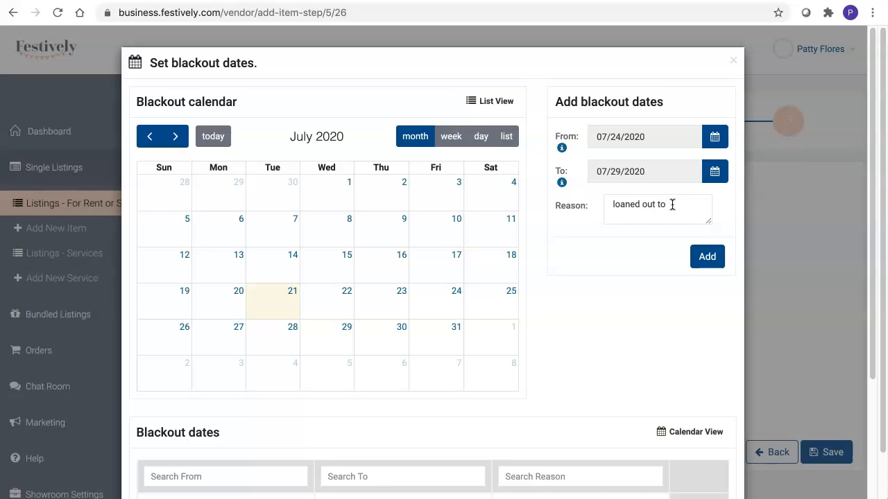
{"action": "type", "text": "loaned out to Mr. Smith"}
{"action": "left_click", "coordinate": [708, 255]}
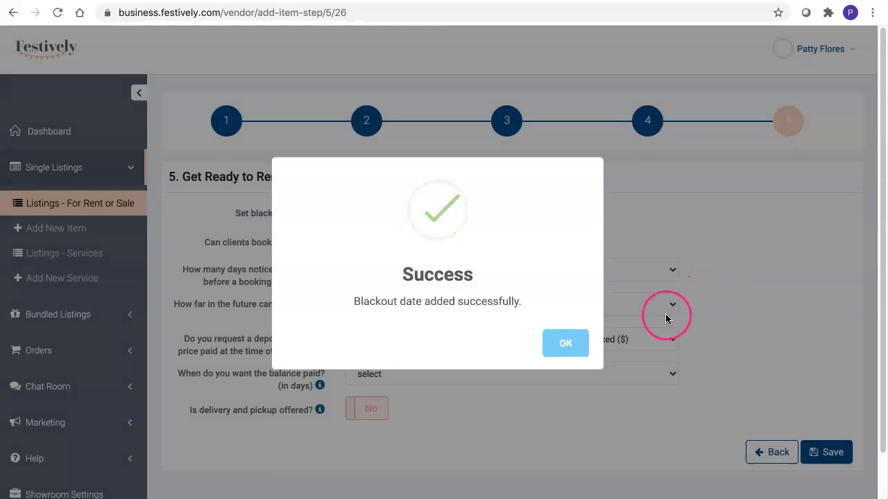
{"action": "left_click", "coordinate": [573, 345]}
Reopen the blackout calendar, review the July 2020 entry and the list of blackout dates, and close it.
{"action": "left_click", "coordinate": [449, 211]}
{"action": "left_click", "coordinate": [433, 219]}
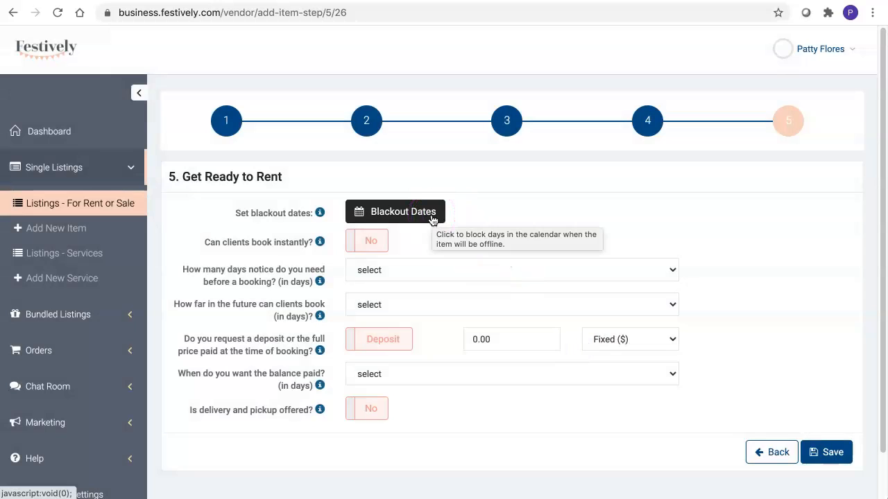
{"action": "left_click", "coordinate": [432, 219]}
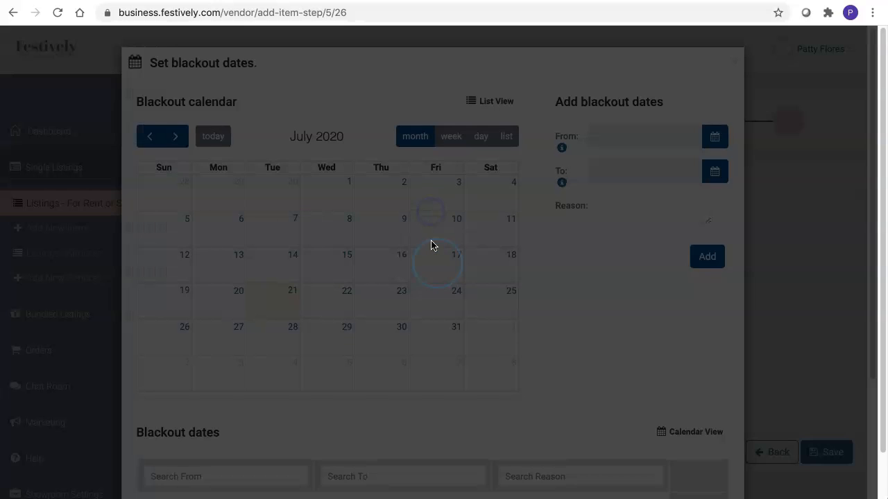
{"action": "left_click", "coordinate": [485, 238]}
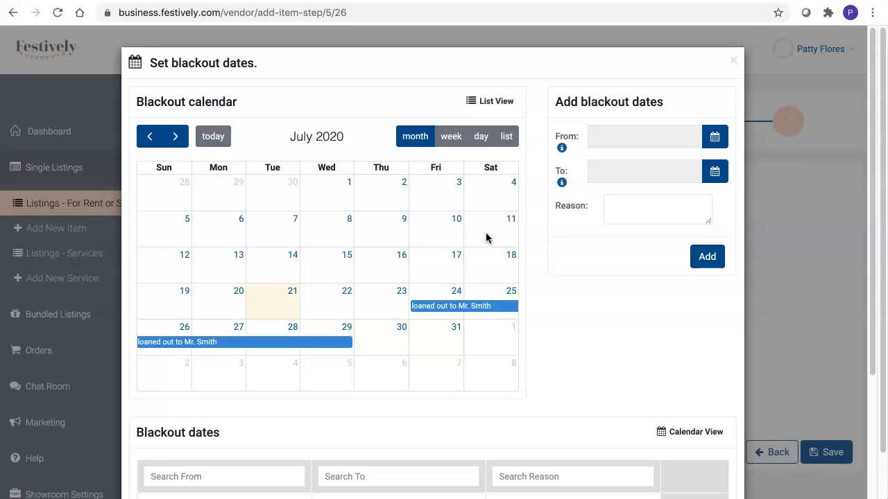
{"action": "scroll", "coordinate": [490, 240], "scroll_direction": "down", "scroll_amount": 2}
{"action": "scroll", "coordinate": [694, 192], "scroll_direction": "up", "scroll_amount": 2}
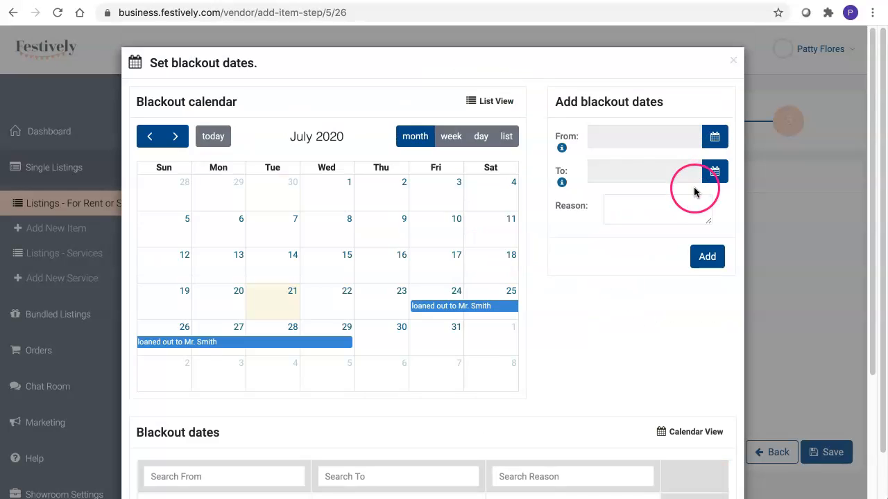
{"action": "left_click", "coordinate": [732, 60]}
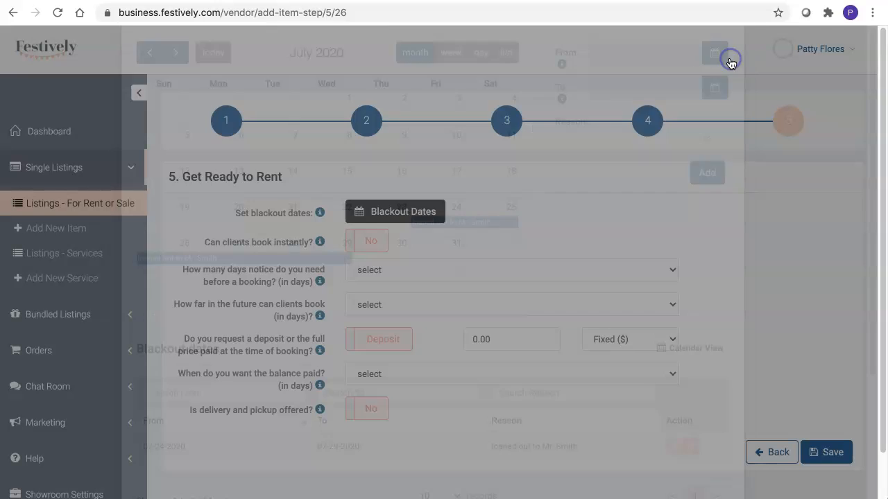
Allow clients to book the item instantly and require 3 days' notice before a booking.
{"action": "scroll", "coordinate": [553, 278], "scroll_direction": "down", "scroll_amount": 1}
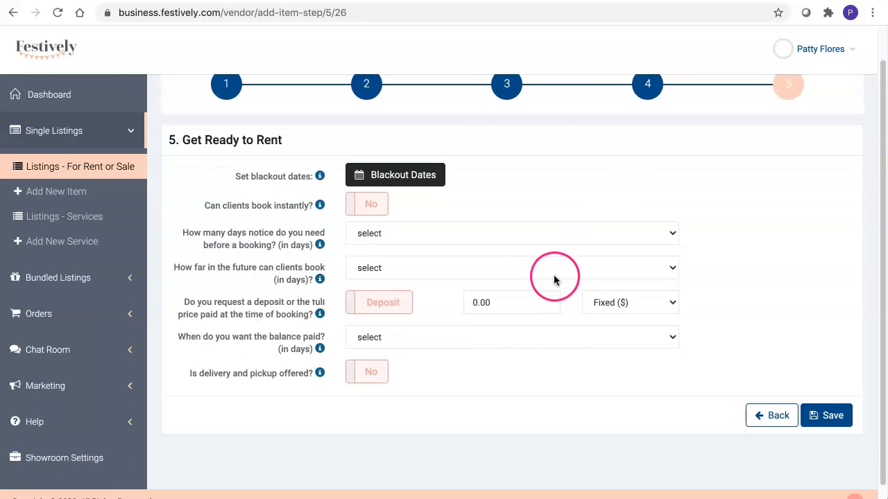
{"action": "left_click", "coordinate": [374, 208]}
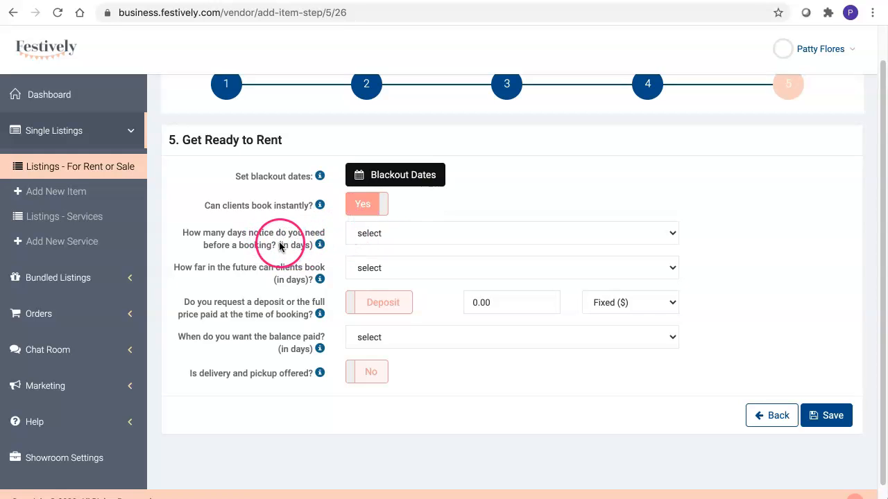
{"action": "left_click", "coordinate": [423, 234]}
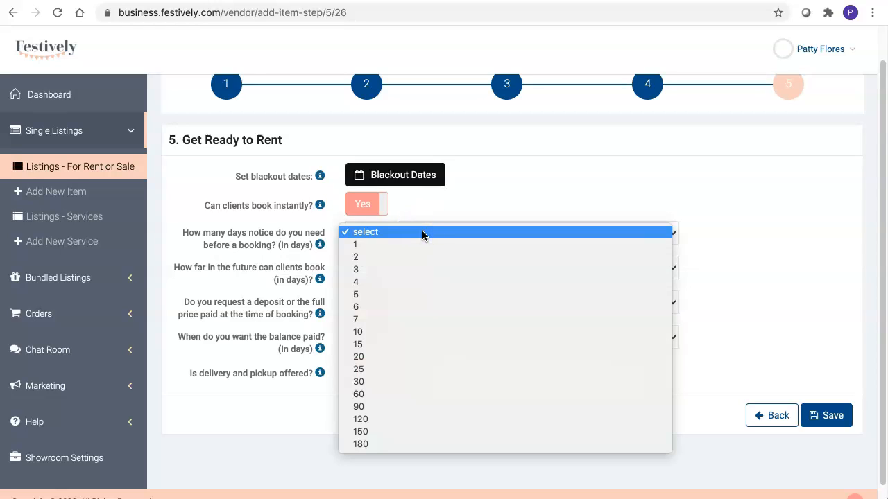
{"action": "left_click", "coordinate": [448, 270]}
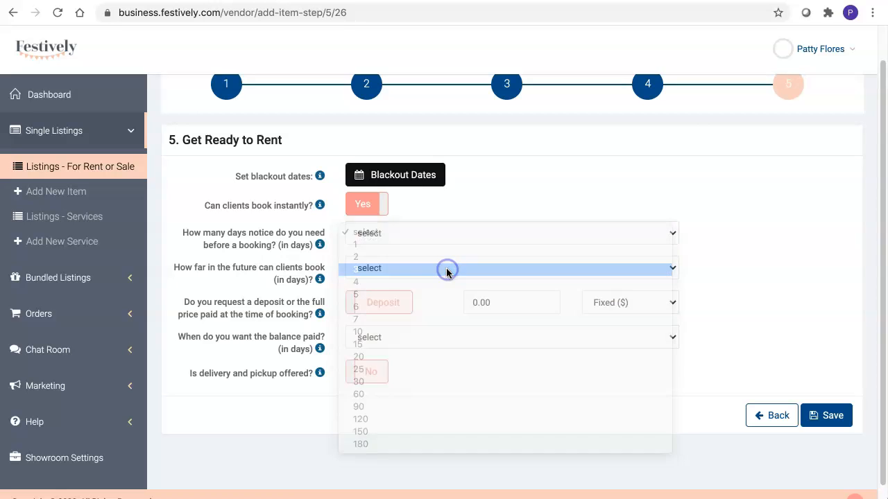
{"action": "left_click", "coordinate": [689, 262]}
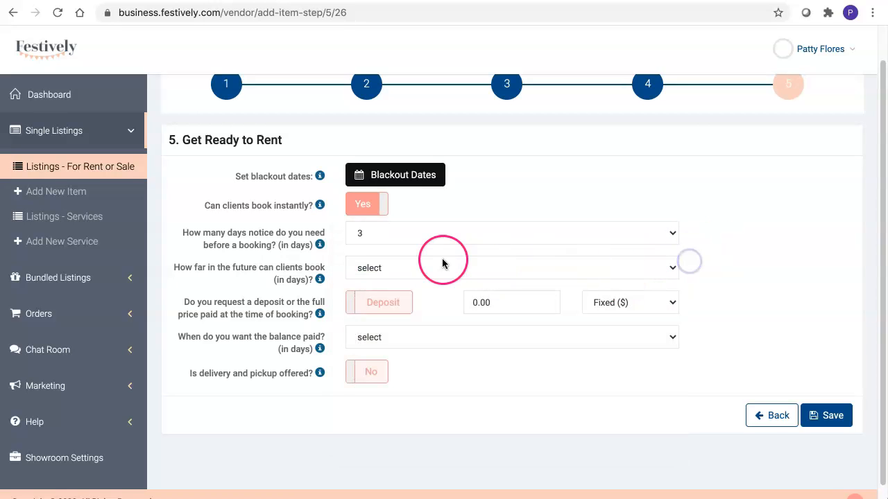
Set how far in the future clients can book to 90 days.
{"action": "scroll", "coordinate": [437, 263], "scroll_direction": "down", "scroll_amount": 1}
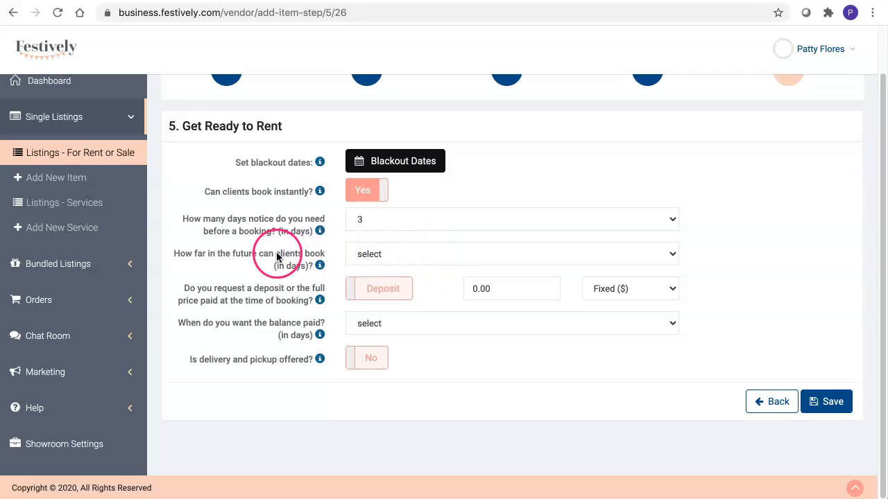
{"action": "left_click", "coordinate": [409, 254]}
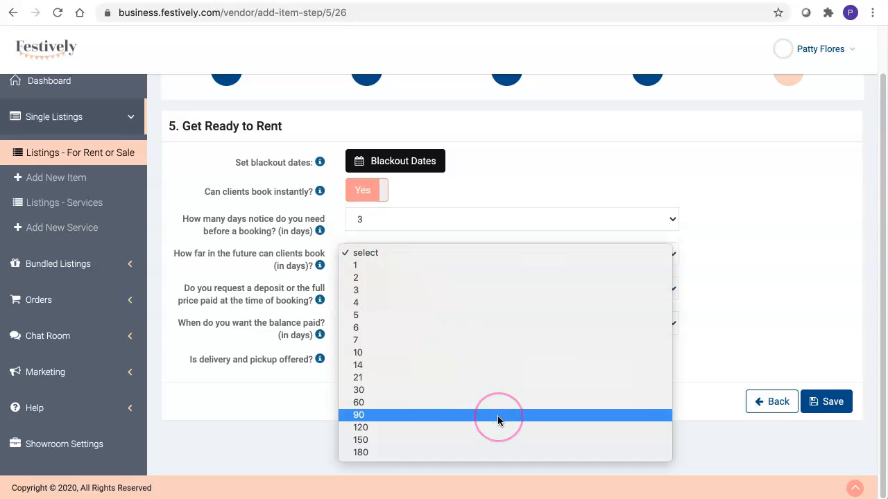
{"action": "left_click", "coordinate": [497, 416]}
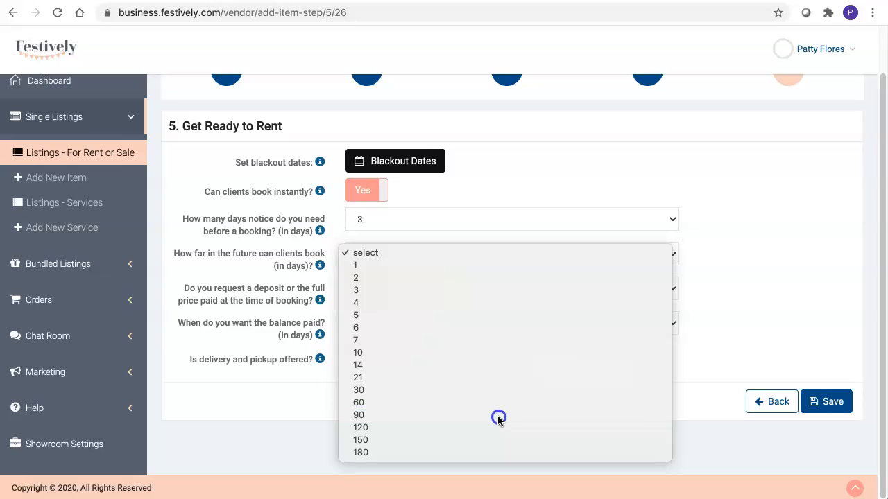
{"action": "left_click", "coordinate": [481, 369]}
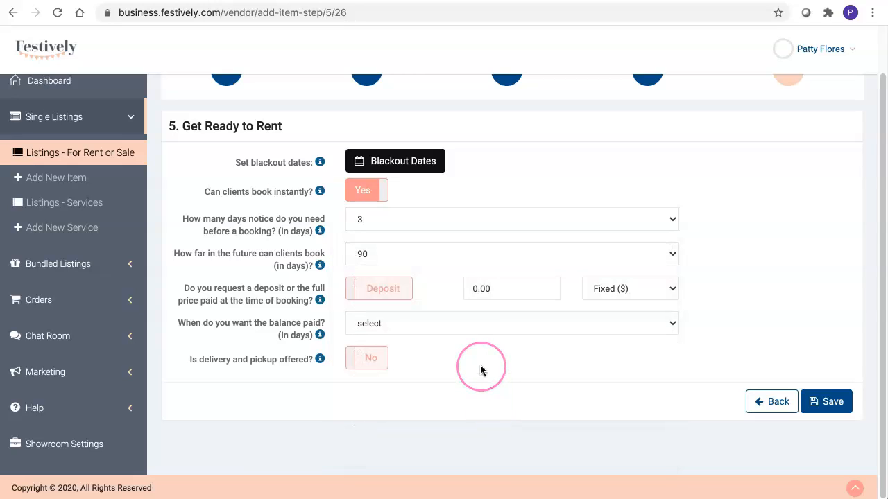
{"action": "left_click", "coordinate": [402, 254]}
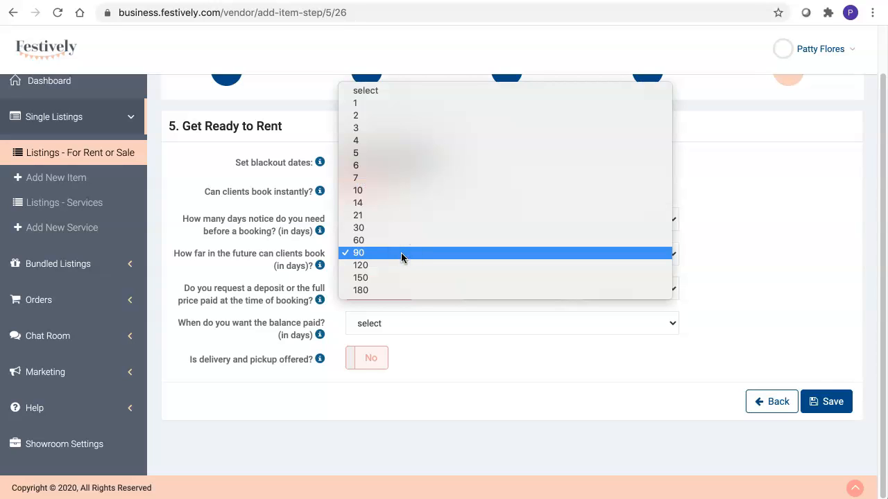
{"action": "left_click_drag", "start_coordinate": [402, 254], "coordinate": [731, 275]}
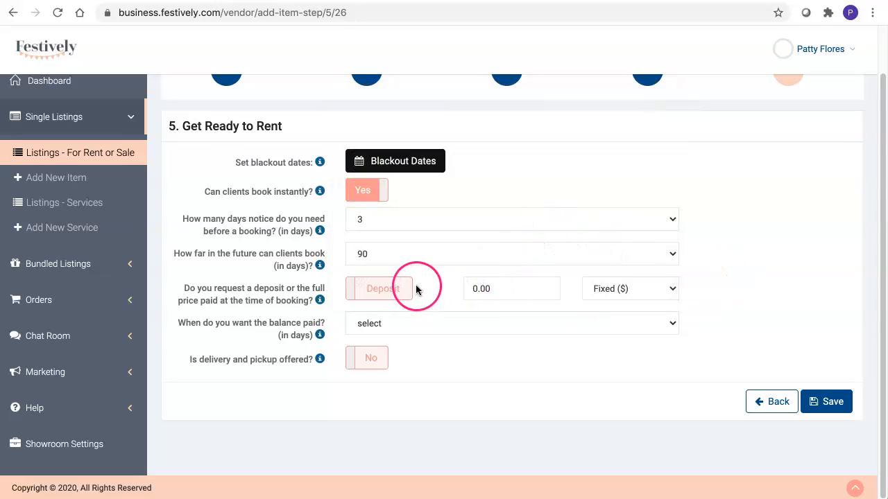
Request a percentage-based deposit at the time of booking and set it to 50%.
{"action": "left_click", "coordinate": [380, 293]}
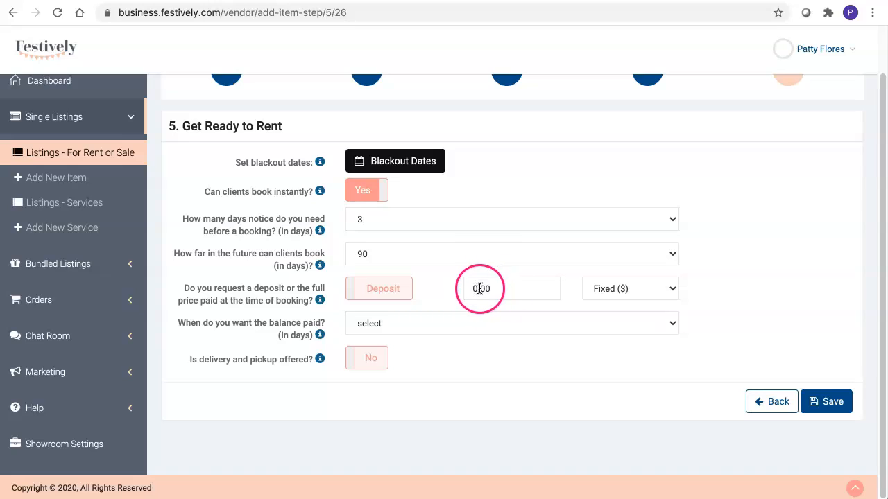
{"action": "left_click", "coordinate": [611, 289]}
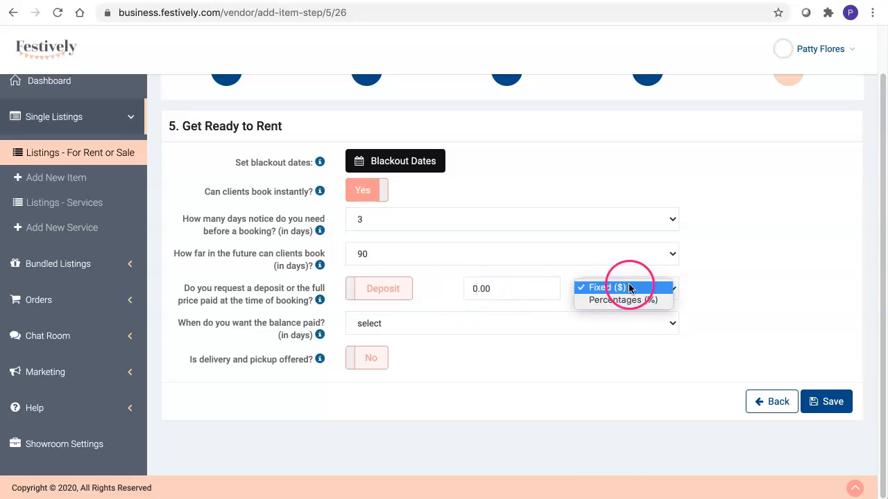
{"action": "left_click", "coordinate": [624, 299]}
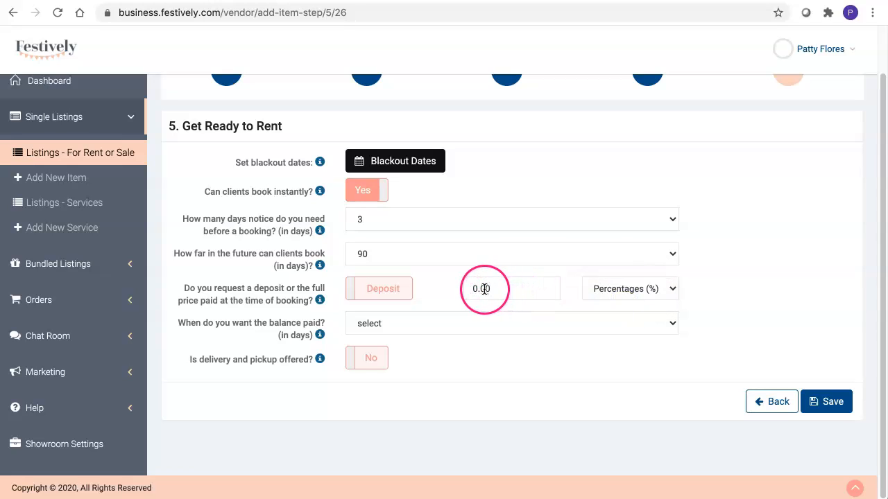
{"action": "left_click", "coordinate": [471, 289]}
{"action": "type", "text": "5"}
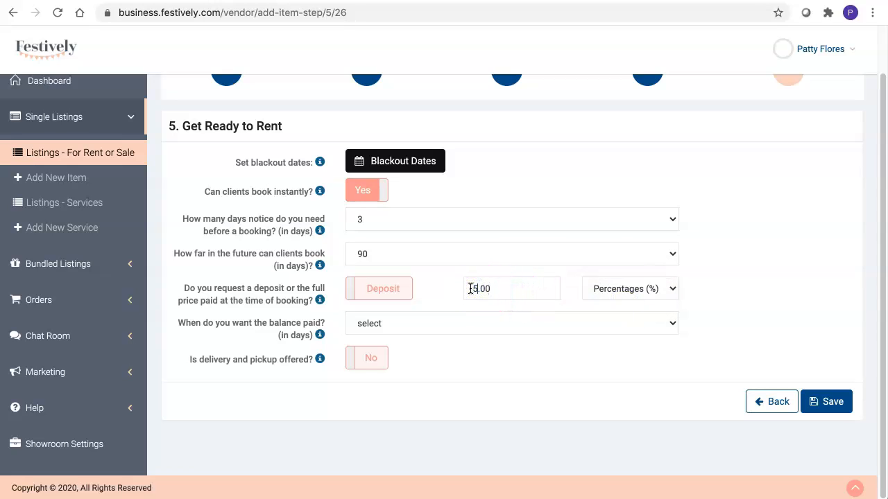
{"action": "type", "text": "0"}
{"action": "left_click", "coordinate": [563, 375]}
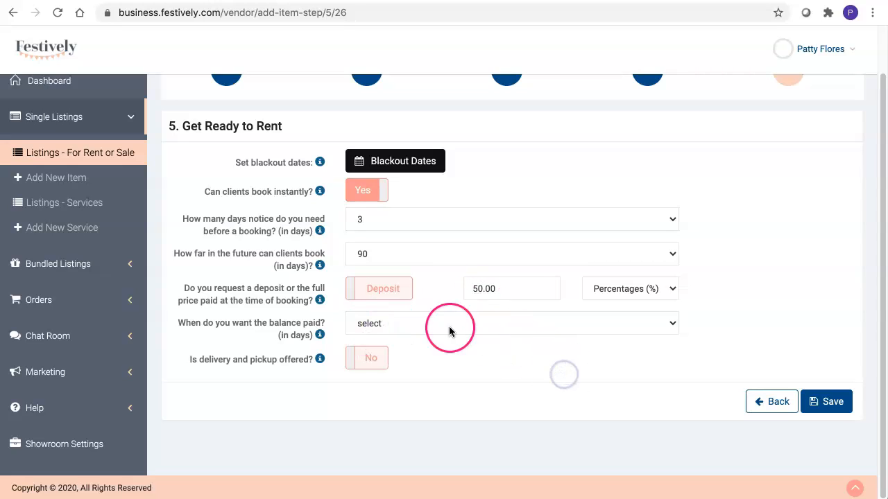
Set when the remaining balance has to be paid to 3 days.
{"action": "left_click", "coordinate": [498, 326]}
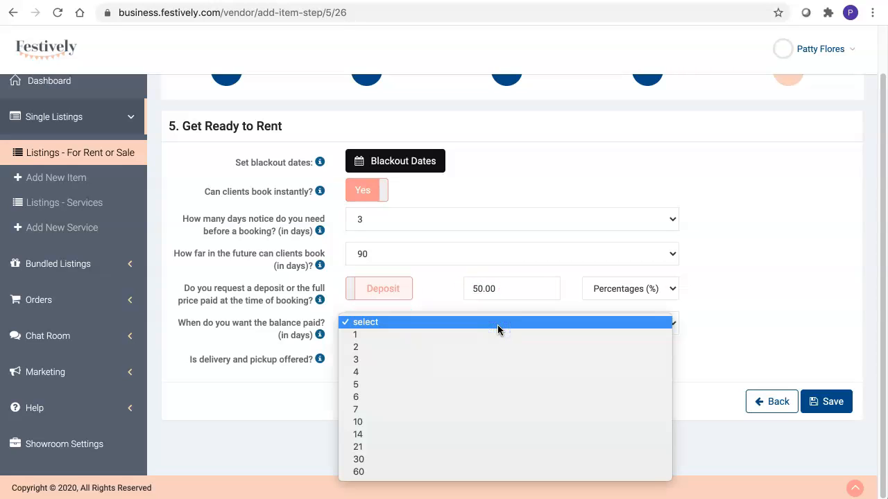
{"action": "left_click", "coordinate": [505, 356]}
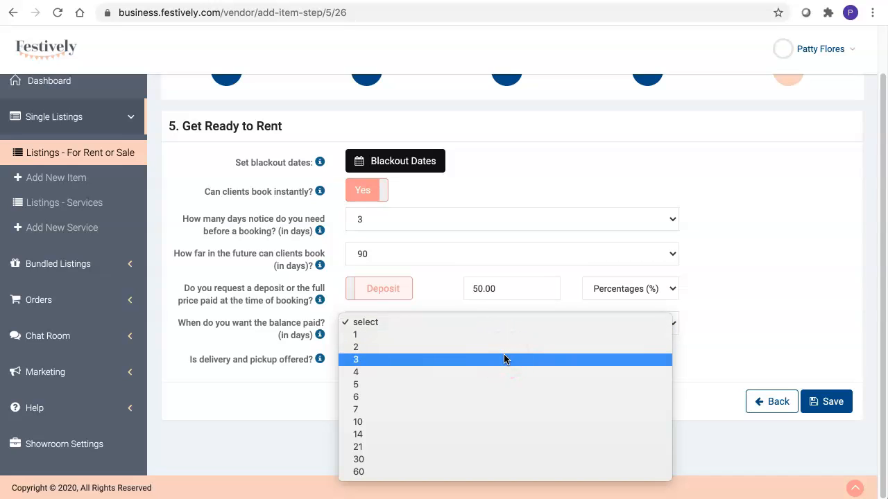
{"action": "left_click", "coordinate": [504, 358]}
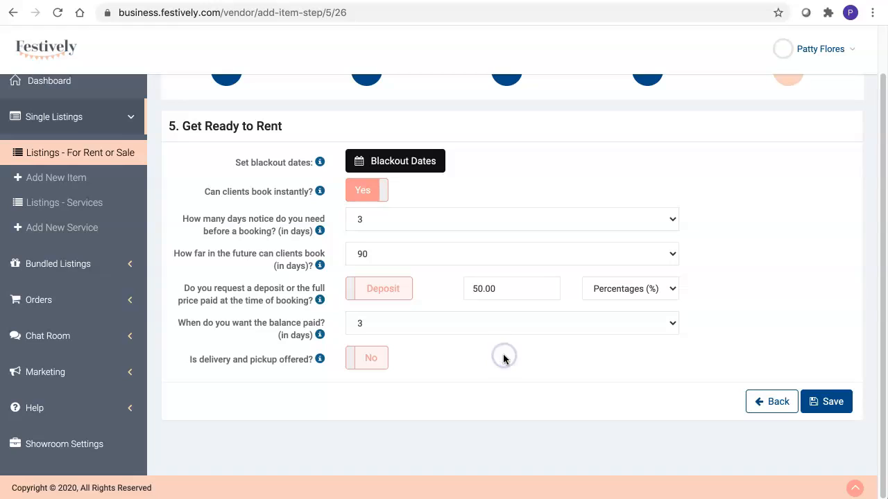
{"action": "left_click", "coordinate": [498, 350]}
Enable delivery and pickup for the item.
{"action": "left_click", "coordinate": [424, 369]}
{"action": "left_click", "coordinate": [377, 365]}
{"action": "left_click", "coordinate": [376, 365]}
{"action": "scroll", "coordinate": [377, 363], "scroll_direction": "down", "scroll_amount": 1}
{"action": "left_click", "coordinate": [436, 331]}
{"action": "scroll", "coordinate": [438, 336], "scroll_direction": "down", "scroll_amount": 1}
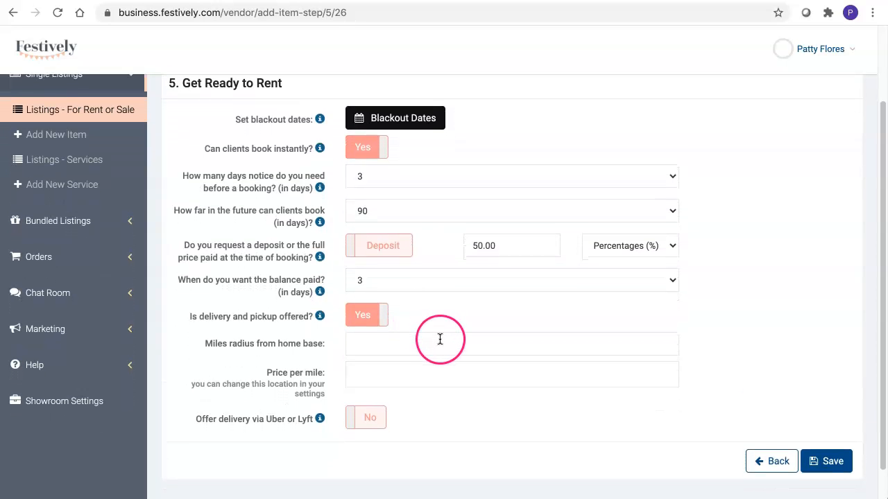
Set the delivery radius to 25 miles from home base and the price per mile to 1, and save the listing.
{"action": "left_click", "coordinate": [440, 338]}
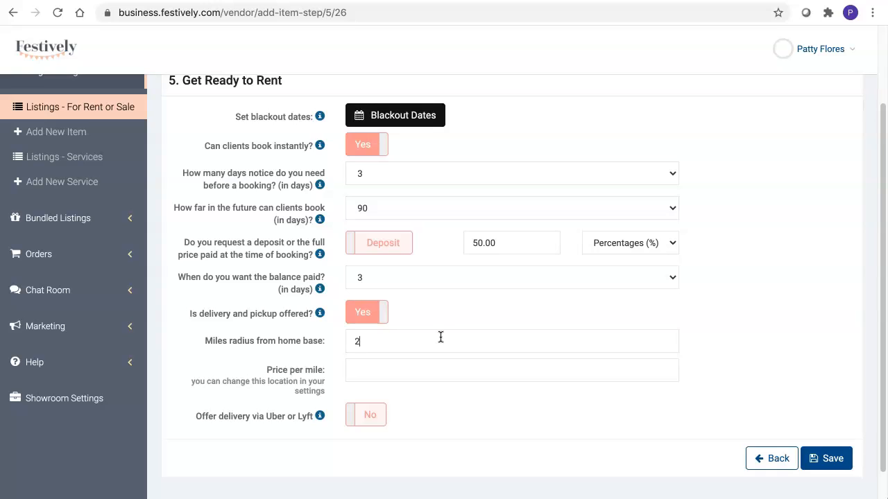
{"action": "left_click", "coordinate": [439, 371]}
{"action": "type", "text": "1"}
{"action": "left_click", "coordinate": [549, 440]}
{"action": "left_click", "coordinate": [594, 440]}
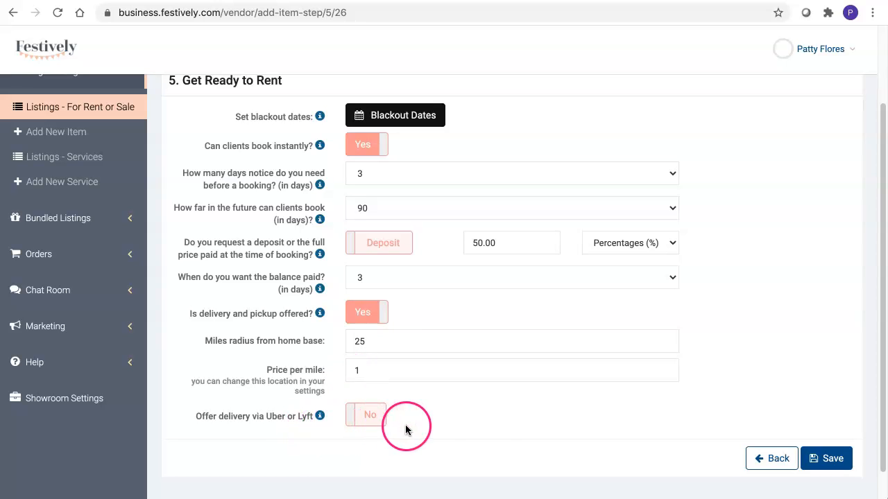
{"action": "left_click", "coordinate": [844, 461]}
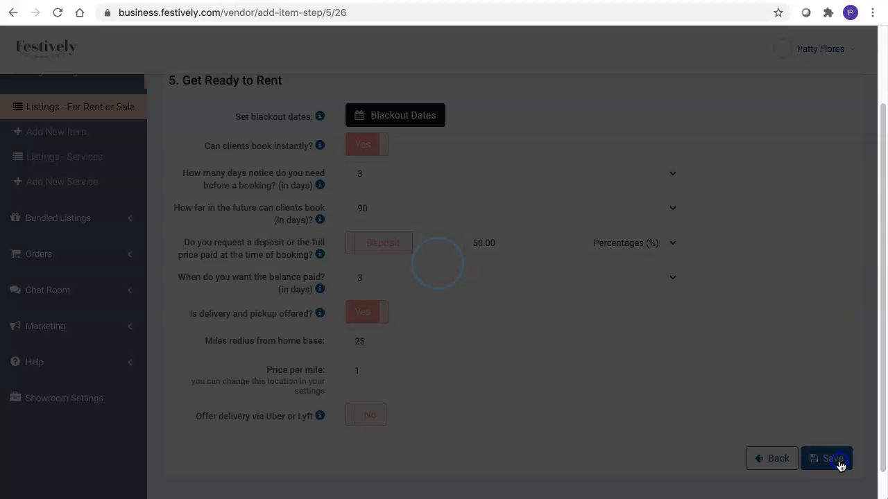
{"action": "left_click", "coordinate": [568, 347]}
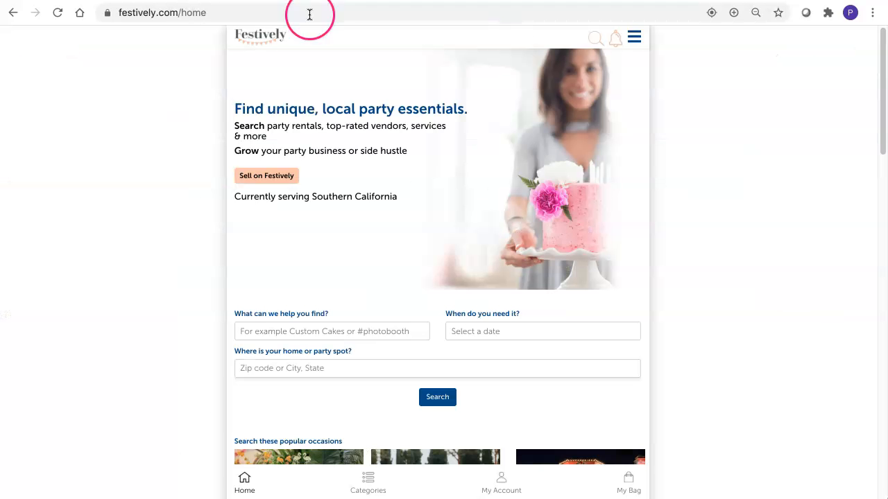
Reload the Festively marketplace home page and open the Showers occasion to look for the baby shower table listing.
{"action": "left_click", "coordinate": [57, 13]}
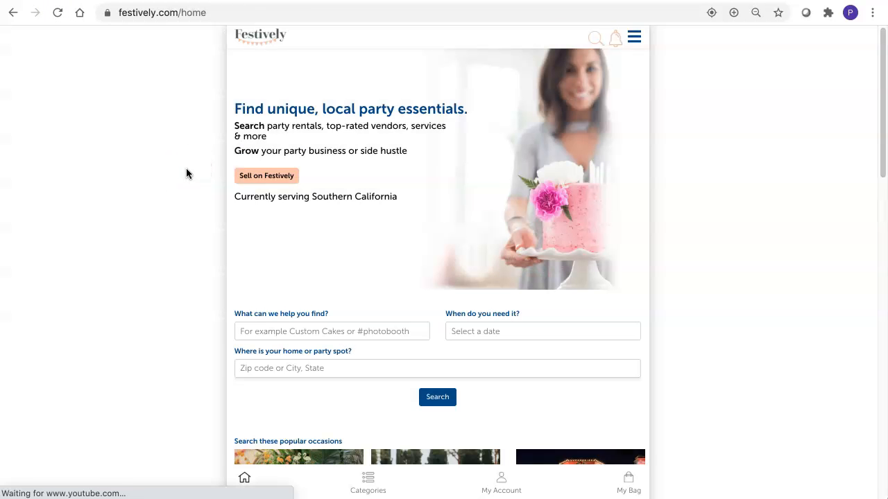
{"action": "left_click", "coordinate": [191, 181]}
{"action": "scroll", "coordinate": [191, 183], "scroll_direction": "down", "scroll_amount": 3}
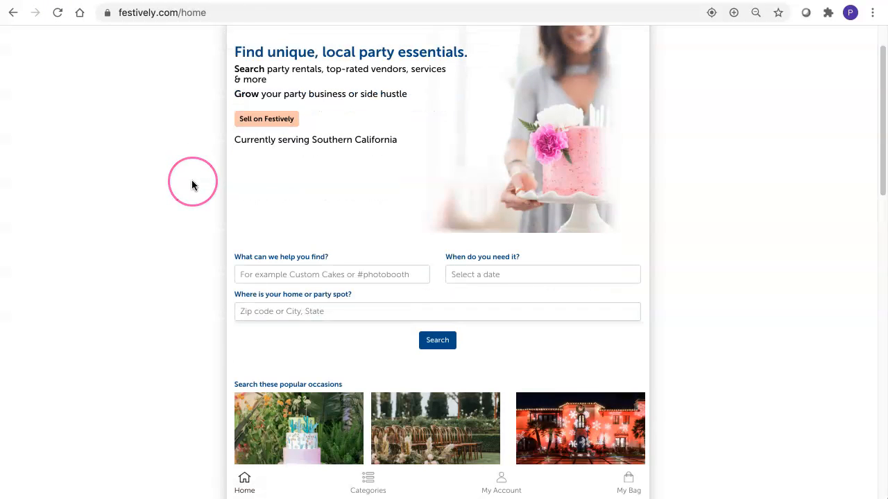
{"action": "scroll", "coordinate": [192, 184], "scroll_direction": "down", "scroll_amount": 3}
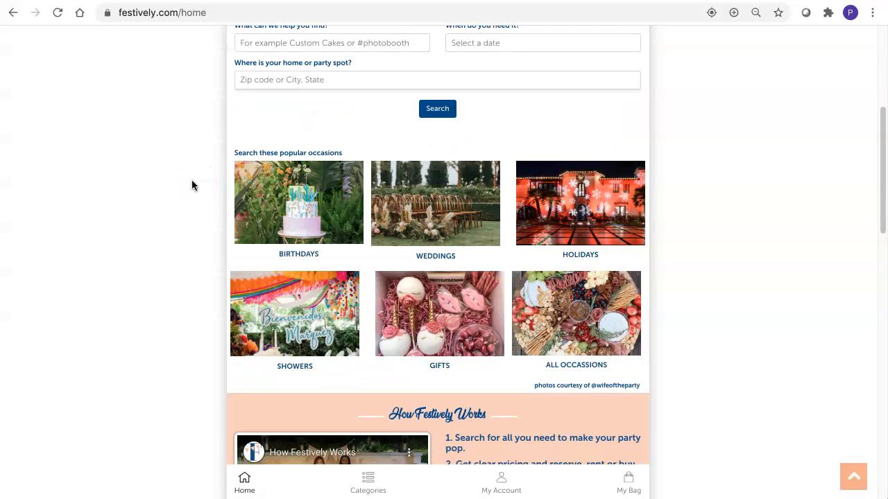
{"action": "left_click", "coordinate": [292, 300]}
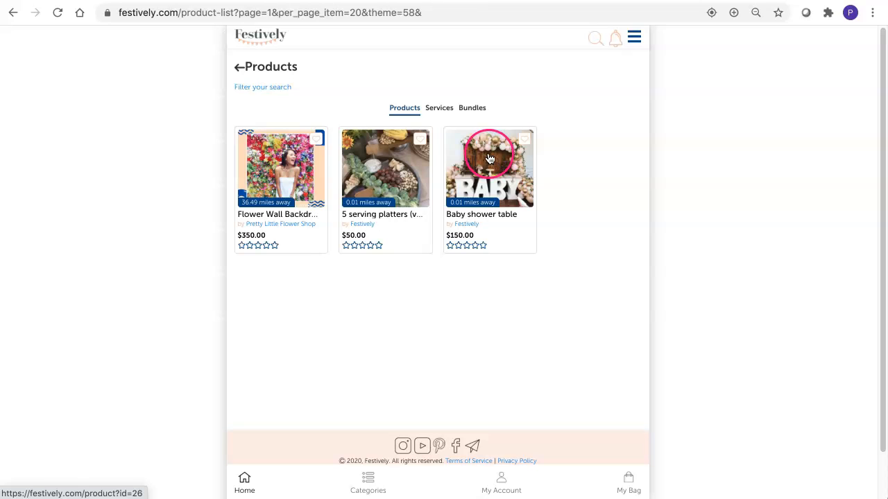
Return to the marketplace home page and view its newest listings.
{"action": "left_click", "coordinate": [13, 12]}
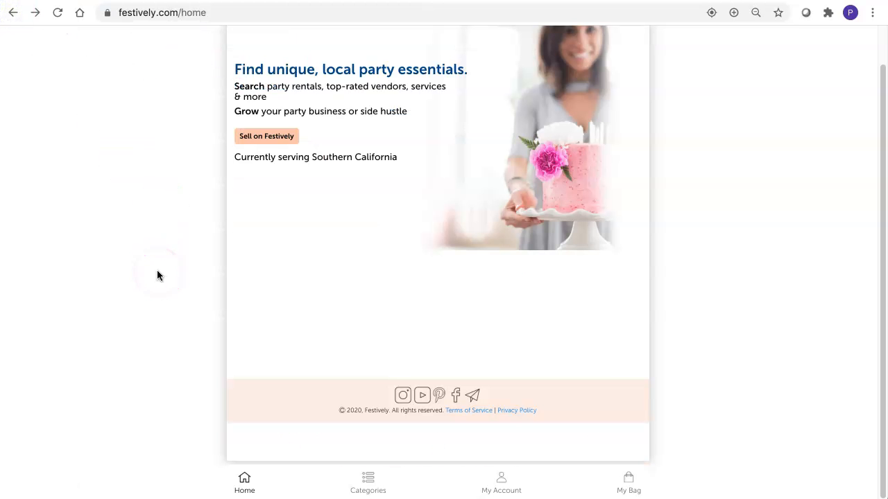
{"action": "scroll", "coordinate": [156, 275], "scroll_direction": "down", "scroll_amount": 7}
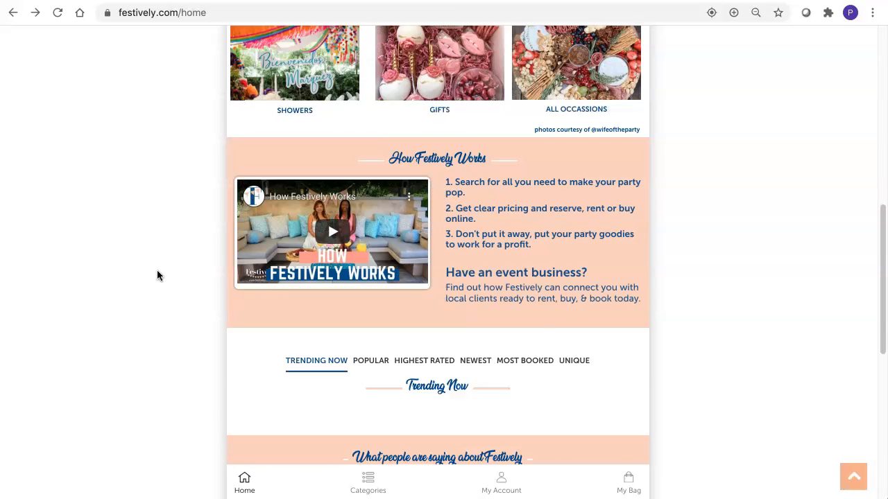
{"action": "scroll", "coordinate": [156, 275], "scroll_direction": "down", "scroll_amount": 2}
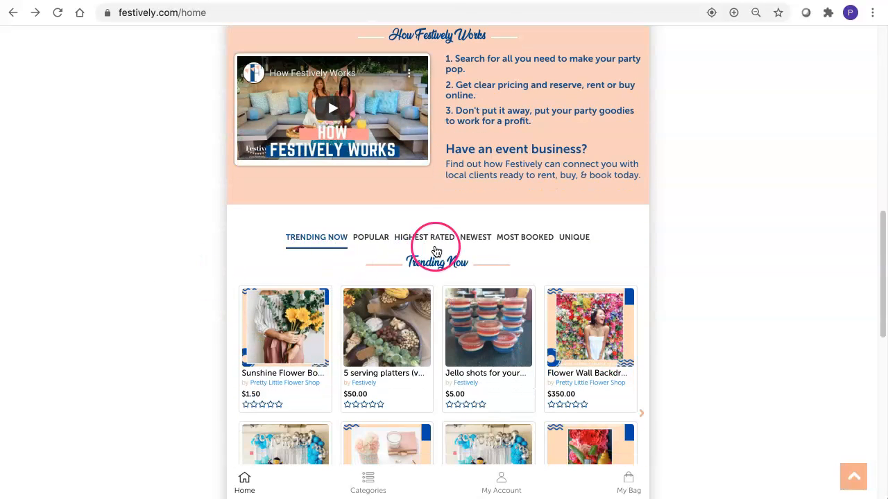
{"action": "left_click", "coordinate": [470, 243]}
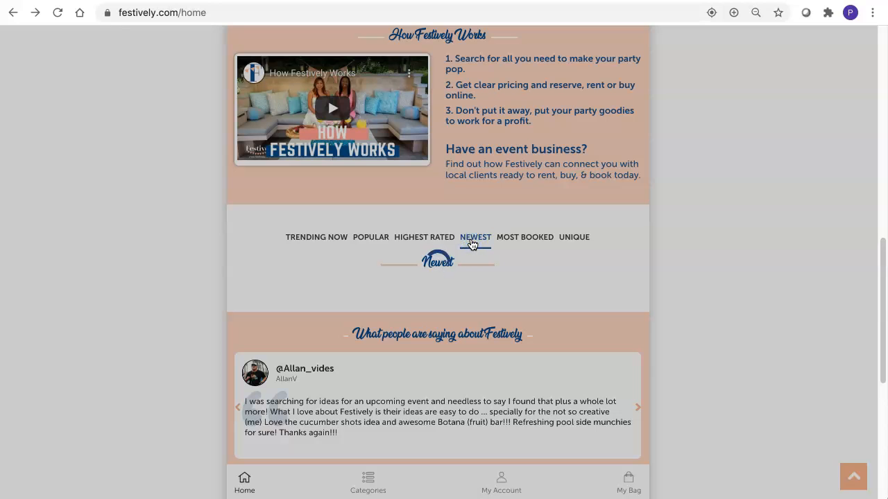
{"action": "scroll", "coordinate": [205, 312], "scroll_direction": "up", "scroll_amount": 1}
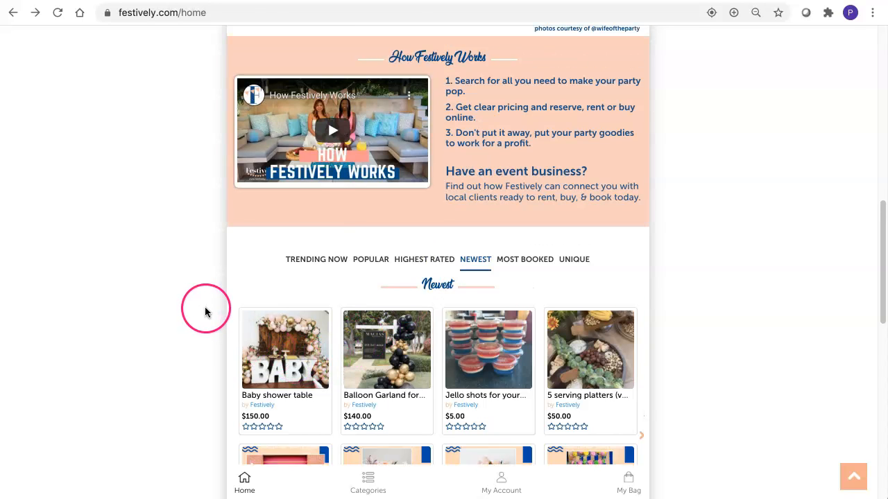
Search the marketplace for "baby shower".
{"action": "scroll", "coordinate": [205, 312], "scroll_direction": "up", "scroll_amount": 10}
{"action": "left_click", "coordinate": [281, 327]}
{"action": "type", "text": "baby shower"}
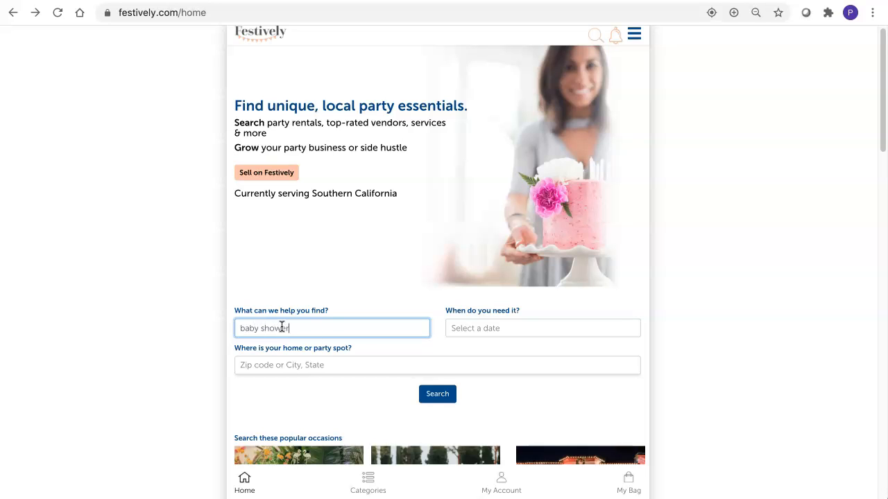
{"action": "left_click", "coordinate": [437, 394]}
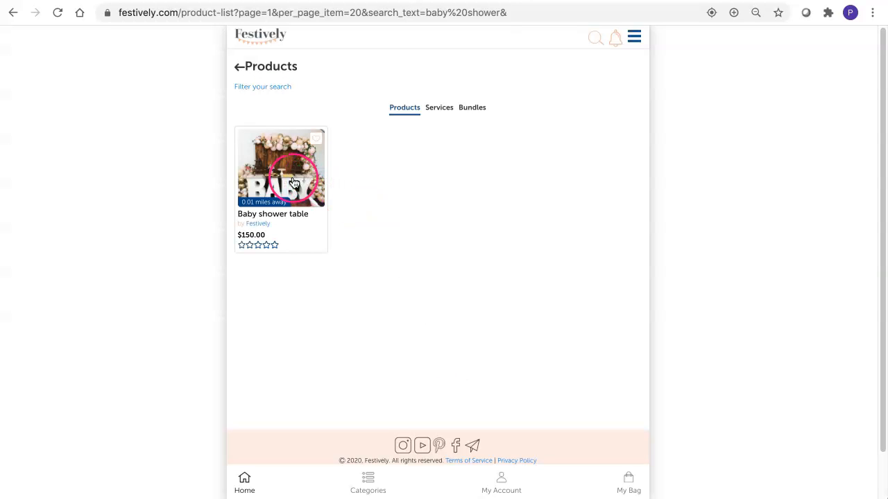
Open the Baby shower table listing from the search results and view its availability calendar for July 2020, closing it without choosing dates.
{"action": "left_click", "coordinate": [292, 181]}
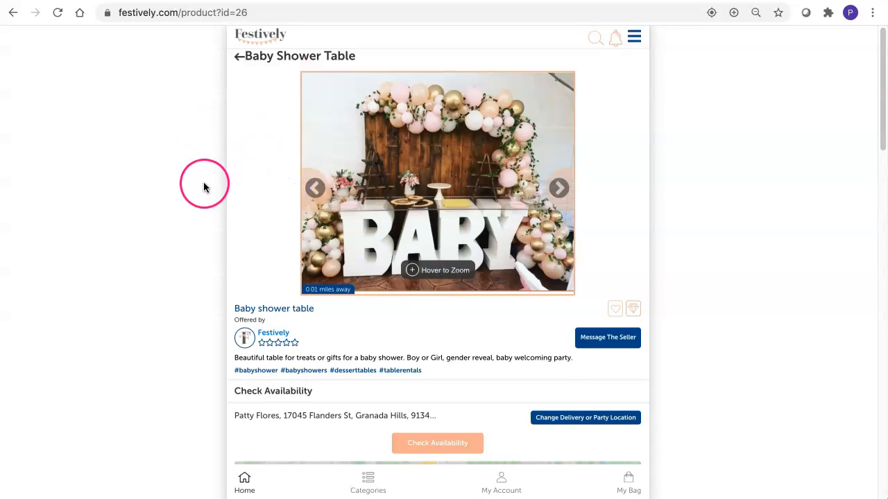
{"action": "scroll", "coordinate": [203, 192], "scroll_direction": "down", "scroll_amount": 2}
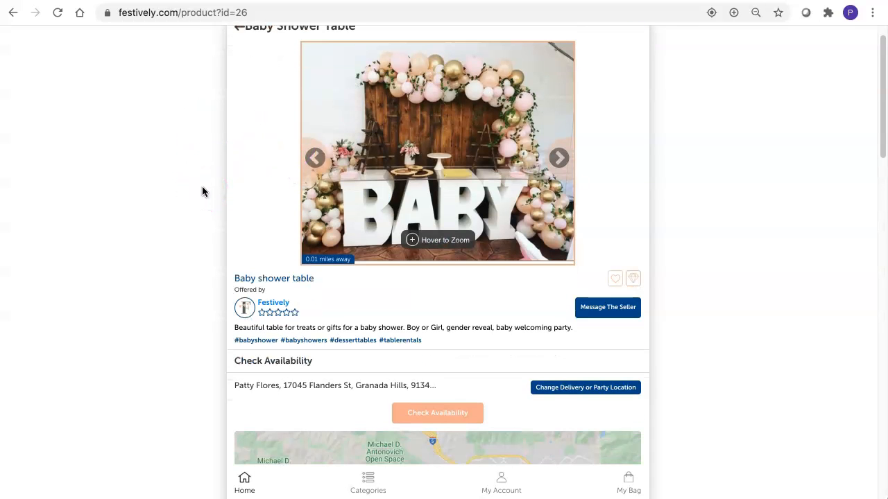
{"action": "scroll", "coordinate": [203, 192], "scroll_direction": "down", "scroll_amount": 3}
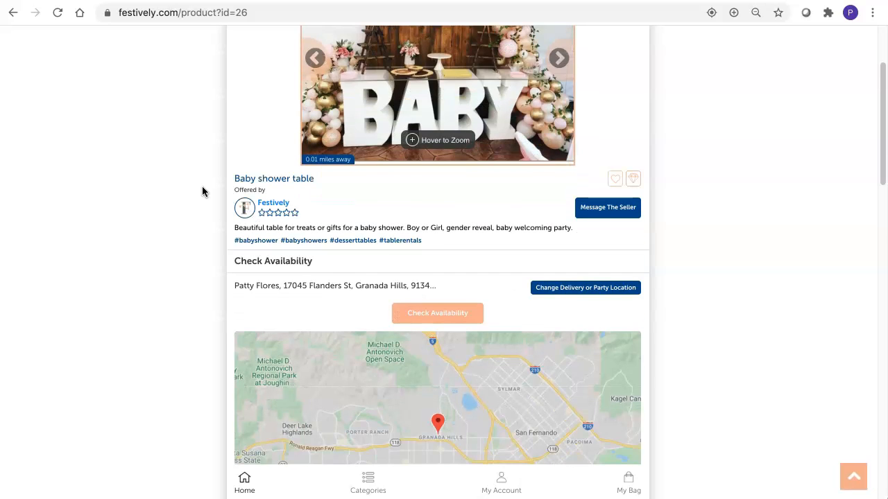
{"action": "scroll", "coordinate": [203, 192], "scroll_direction": "down", "scroll_amount": 2}
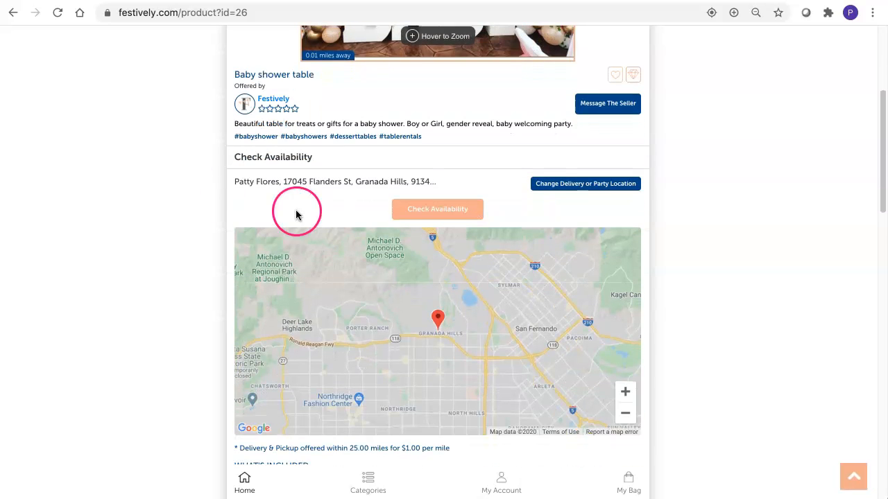
{"action": "left_click", "coordinate": [435, 215]}
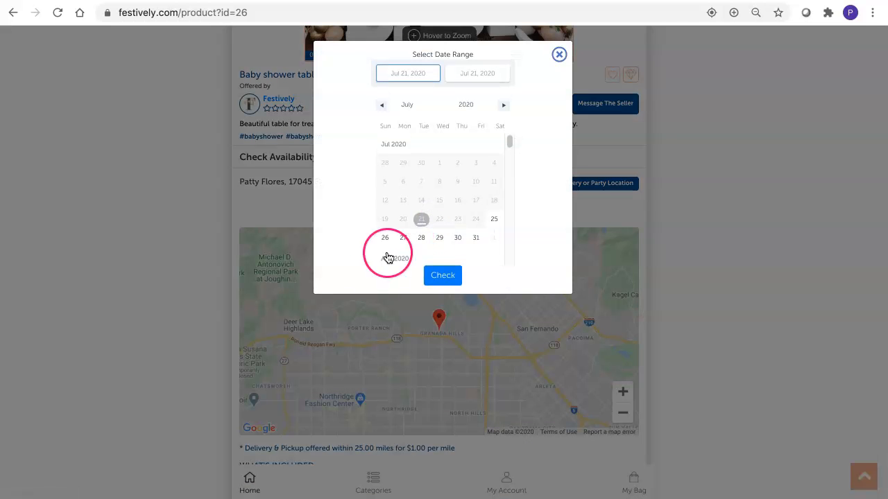
{"action": "left_click_drag", "start_coordinate": [510, 143], "coordinate": [510, 141]}
{"action": "left_click", "coordinate": [559, 54]}
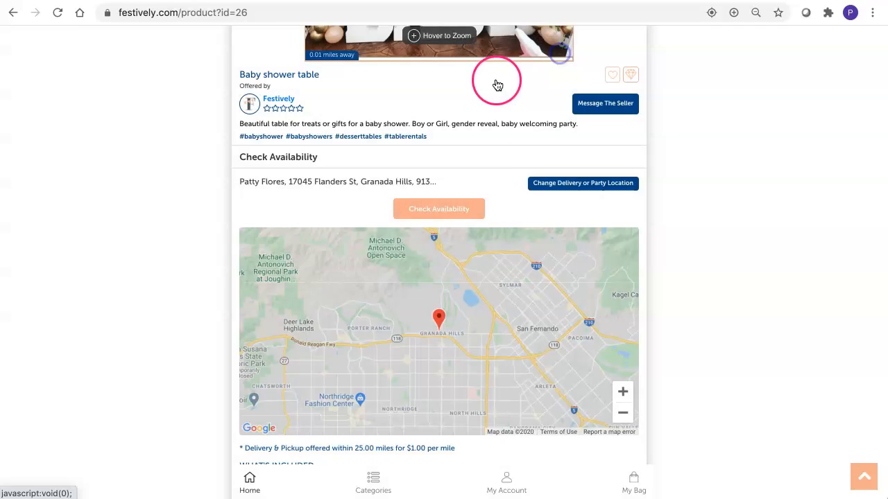
Review the listing's included items, condition, notice period, travel distance, balance due date and standard fees, and return to its availability section.
{"action": "scroll", "coordinate": [696, 281], "scroll_direction": "down", "scroll_amount": 5}
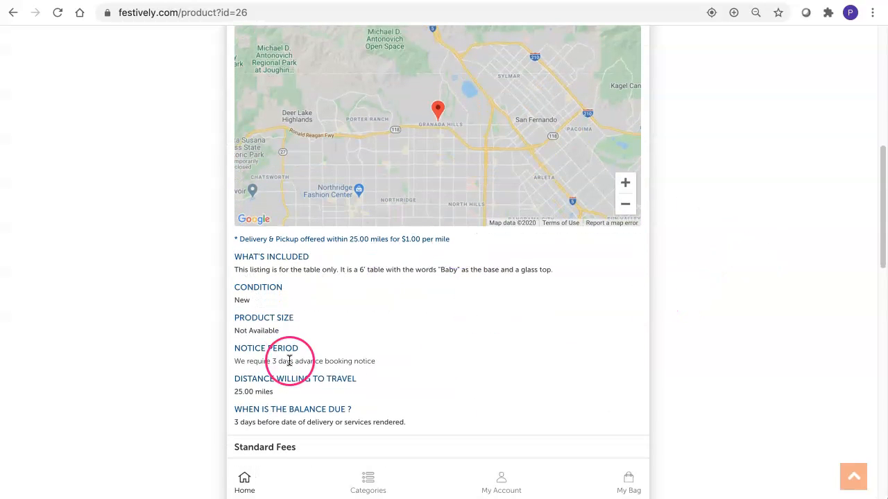
{"action": "scroll", "coordinate": [363, 393], "scroll_direction": "down", "scroll_amount": 1}
{"action": "scroll", "coordinate": [363, 395], "scroll_direction": "down", "scroll_amount": 3}
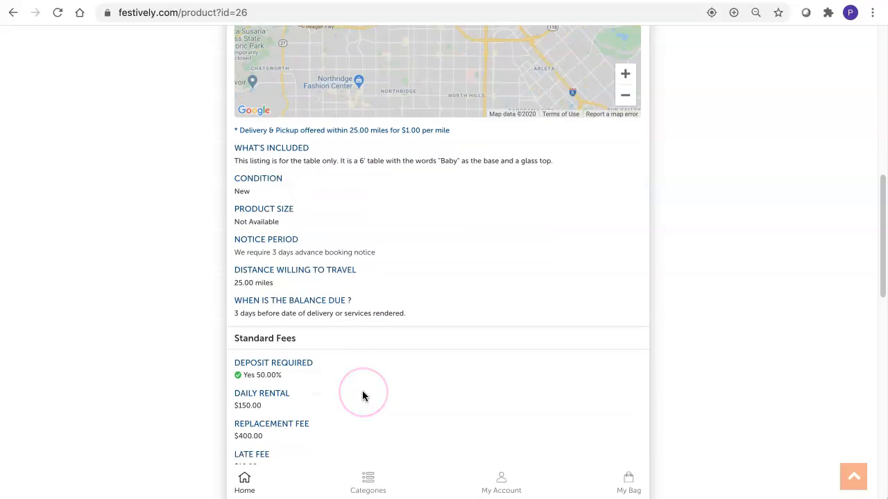
{"action": "scroll", "coordinate": [326, 396], "scroll_direction": "down", "scroll_amount": 3}
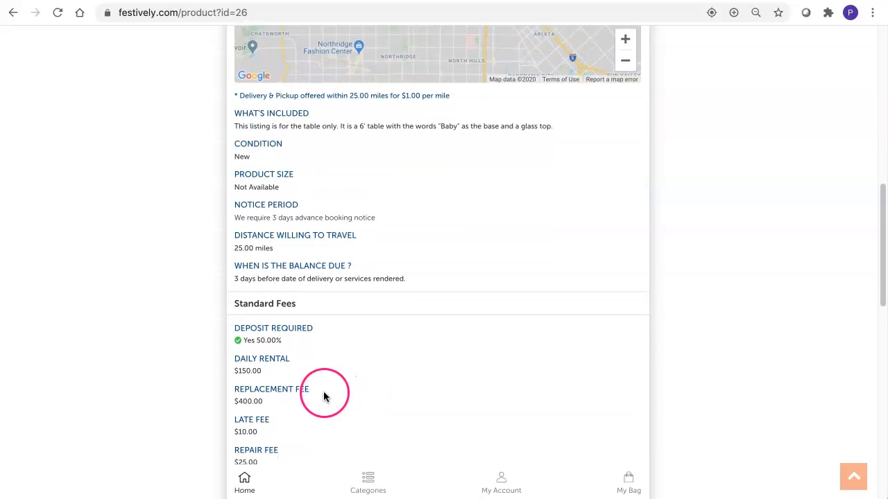
{"action": "scroll", "coordinate": [367, 356], "scroll_direction": "up", "scroll_amount": 10}
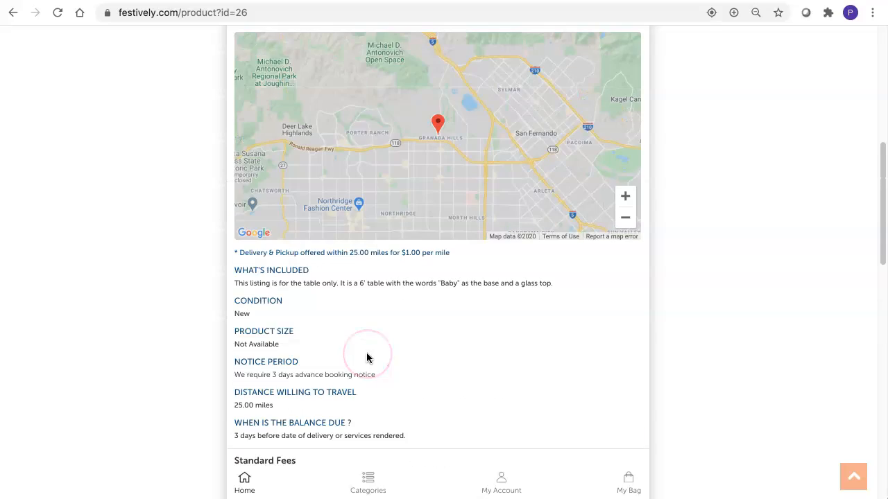
{"action": "scroll", "coordinate": [206, 316], "scroll_direction": "up", "scroll_amount": 6}
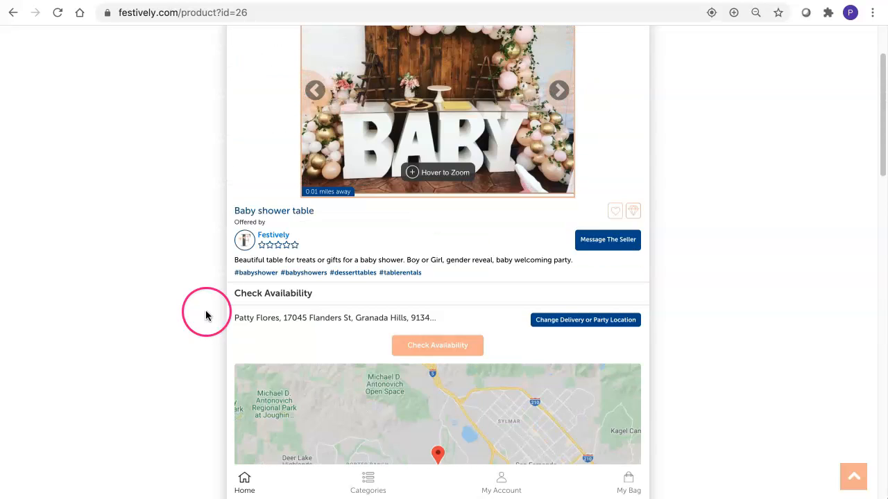